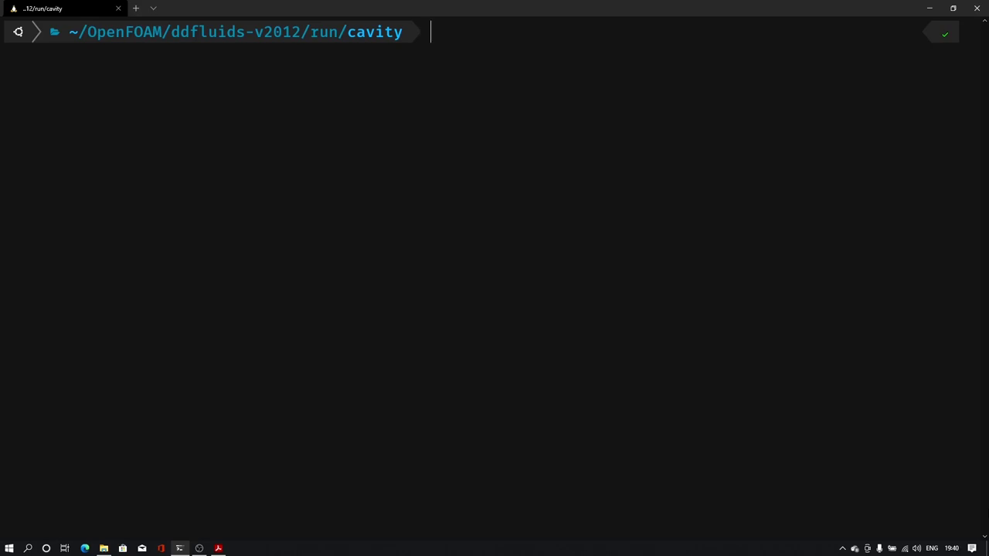
# Open system/controlDict in Notepad, maximised.
pyautogui.write('notepad.exe system/')
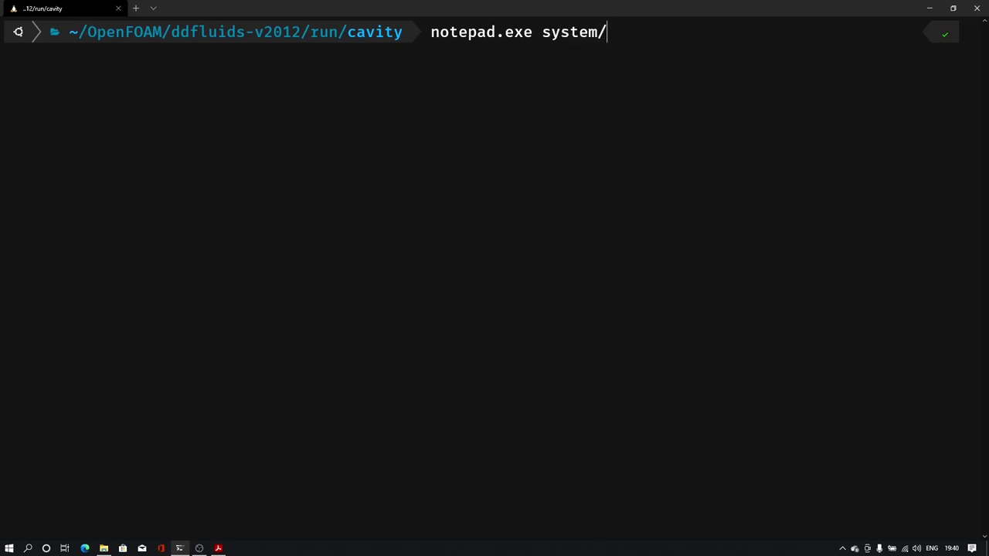
pyautogui.write('con')
pyautogui.press('Tab')
pyautogui.press('Return')
pyautogui.click(845, 87)
pyautogui.scroll(-10, 333, 314)
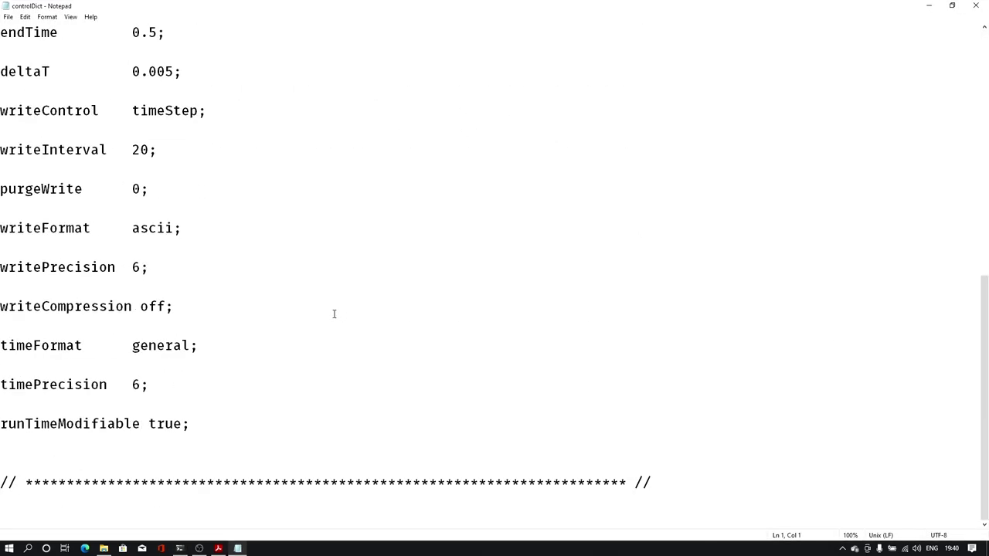
# Add a 'functions { #includeFunc streamlines }' block after runTimeModifiable.
pyautogui.click(198, 424)
pyautogui.press('Return')
pyautogui.press('Return')
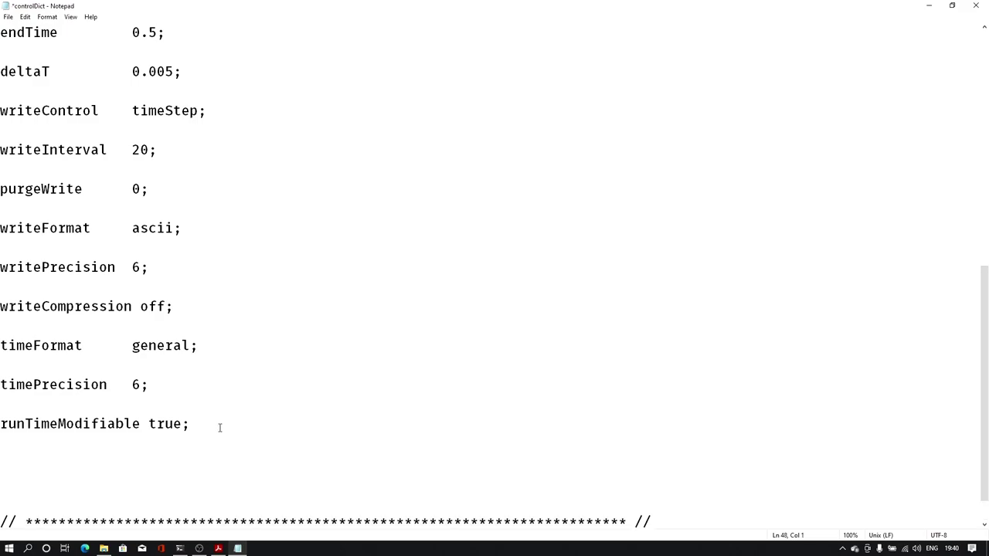
pyautogui.scroll(-1, 243, 369)
pyautogui.write('functions {')
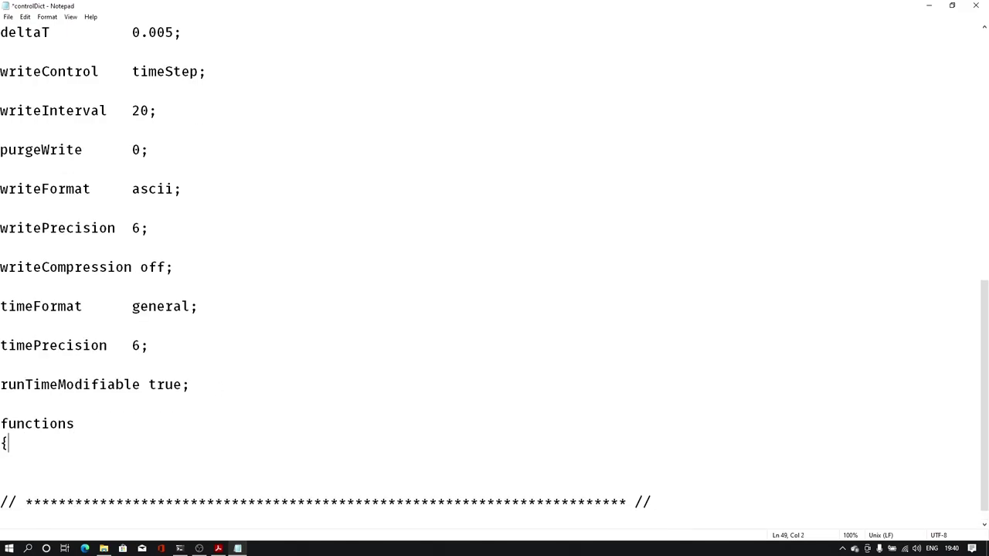
pyautogui.press('Return')
pyautogui.write('}')
pyautogui.press('Left')
pyautogui.press('Return')
pyautogui.press('Up')
pyautogui.write('#inclu')
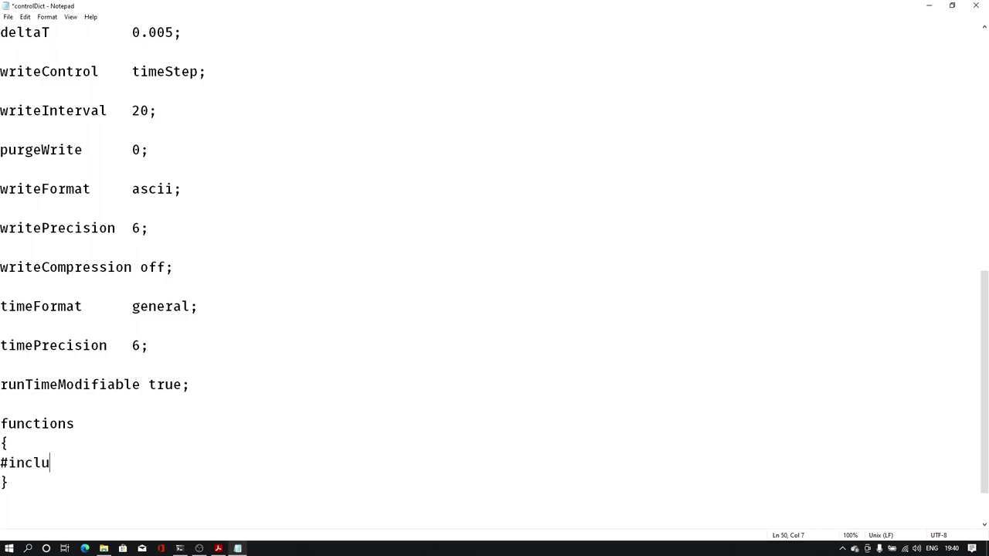
pyautogui.write('deFunc streamlines')
# Save controlDict and close Notepad.
pyautogui.moveTo(0, 424); pyautogui.dragTo(10, 482)
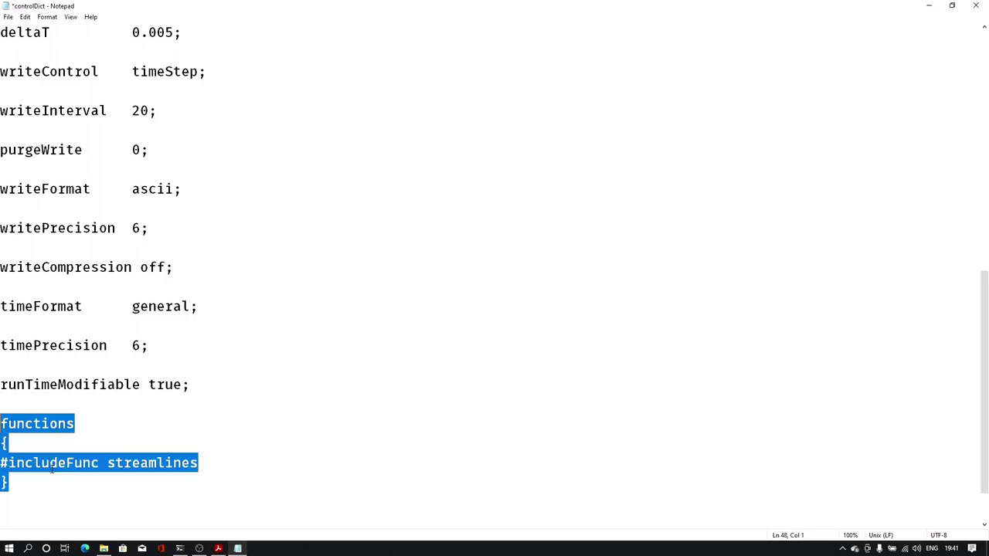
pyautogui.click(130, 401)
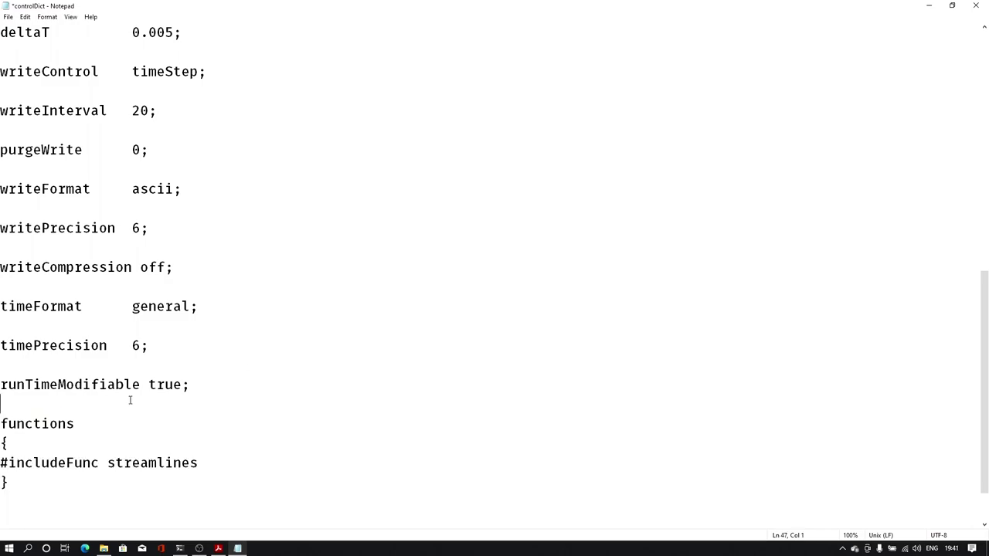
pyautogui.hotkey('ctrl', 's')
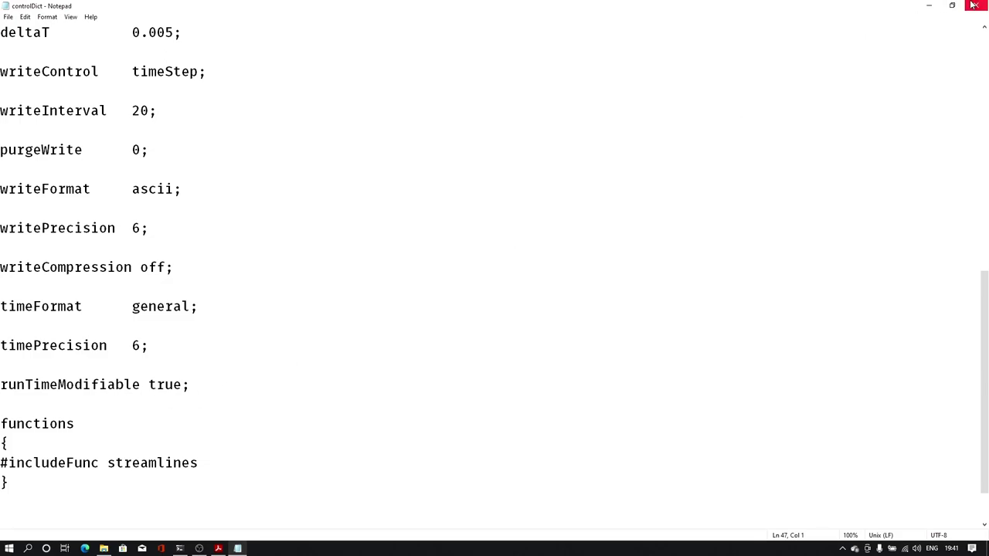
pyautogui.click(972, 6)
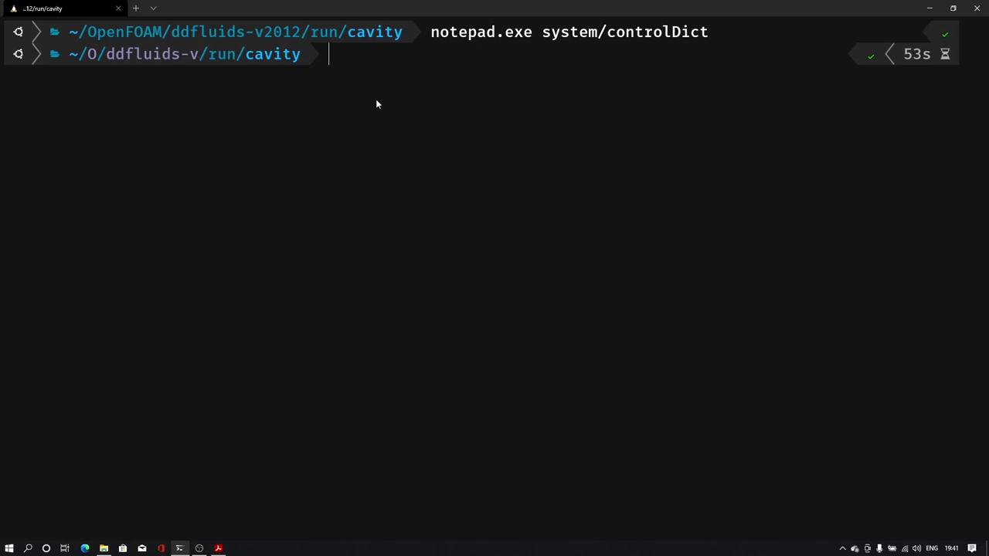
# Copy the streamlines dictionary with foamGetDict streamlines, choosing file 1, and begin opening it.
pyautogui.write('f')
pyautogui.write('oa')
pyautogui.write('mGetDict')
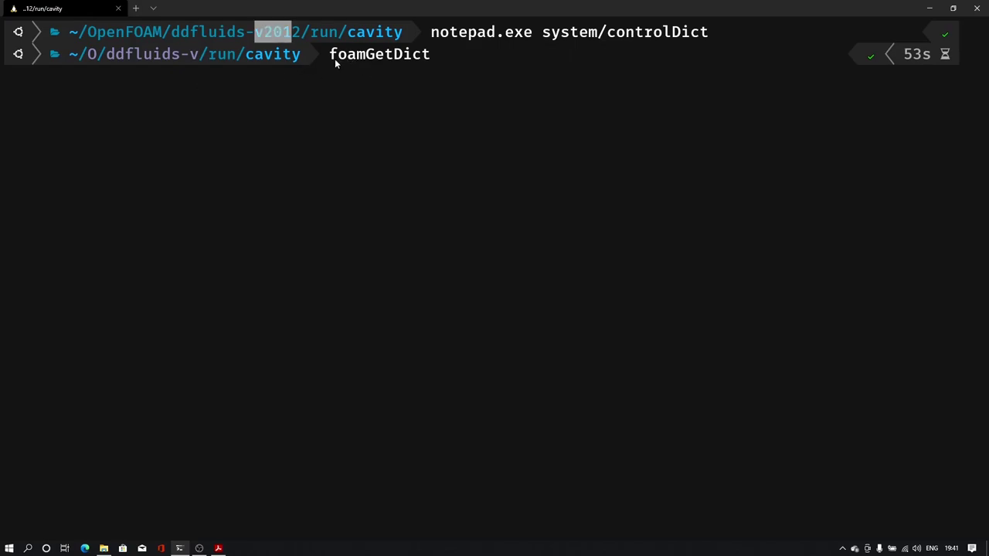
pyautogui.click(373, 61)
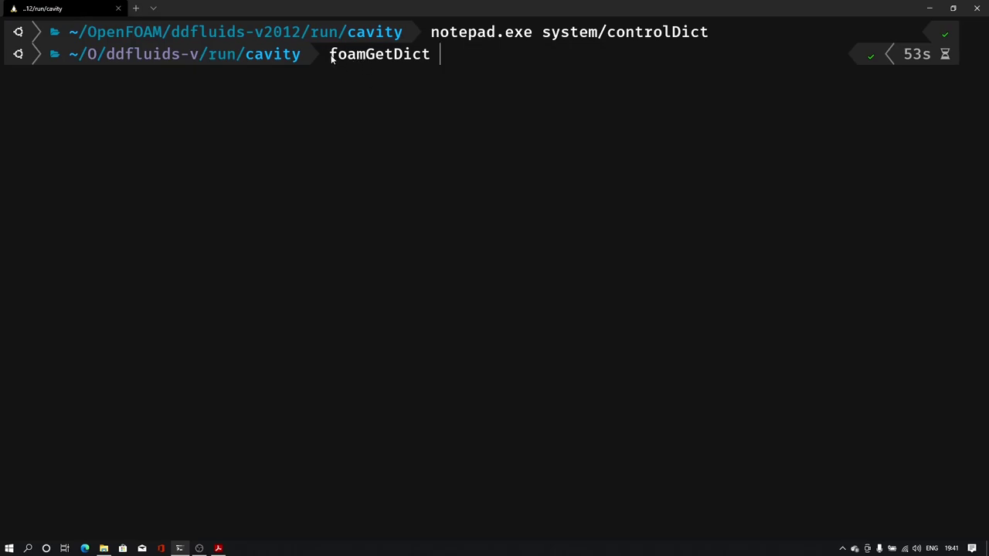
pyautogui.moveTo(331, 54); pyautogui.dragTo(393, 56)
pyautogui.write('stre')
pyautogui.write('amlin')
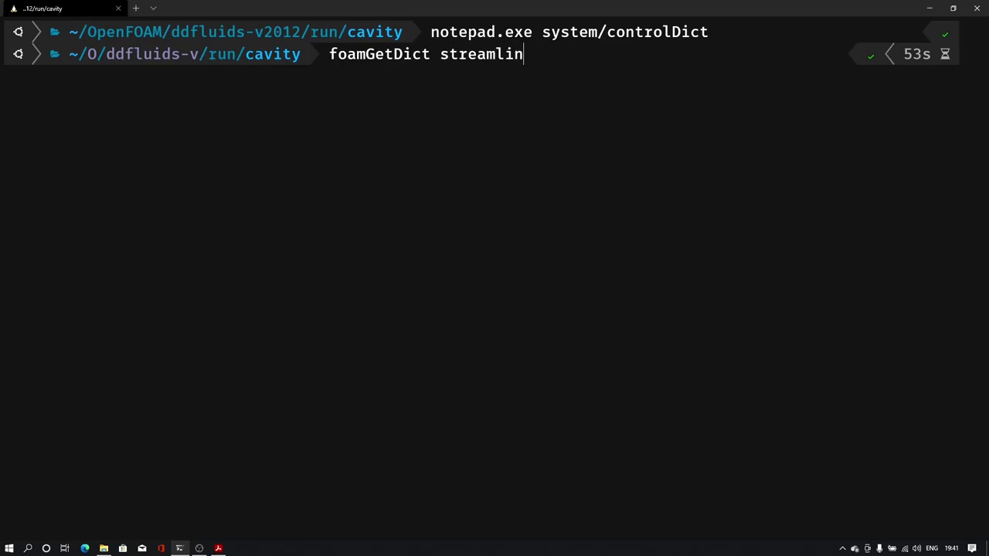
pyautogui.write('es')
pyautogui.press('Return')
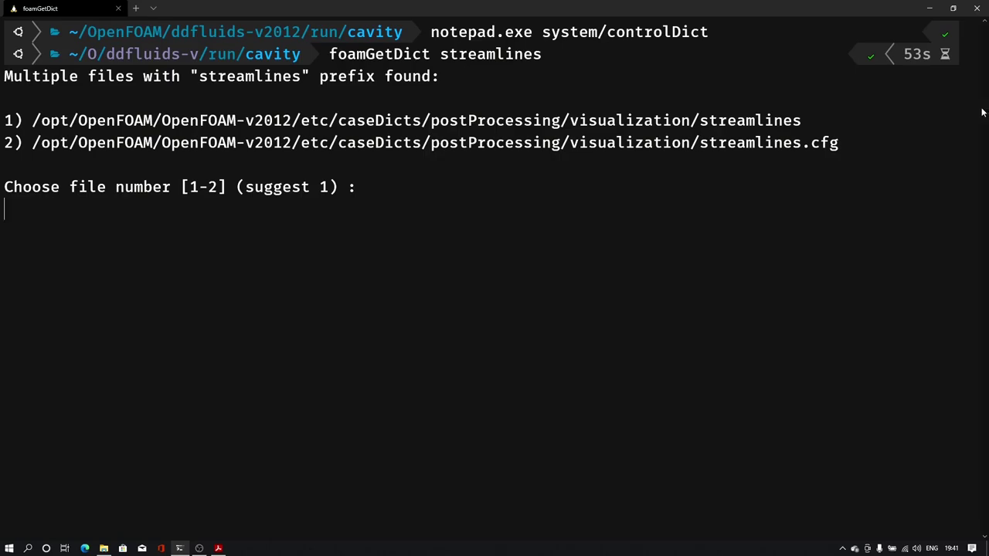
pyautogui.write('1')
pyautogui.press('Return')
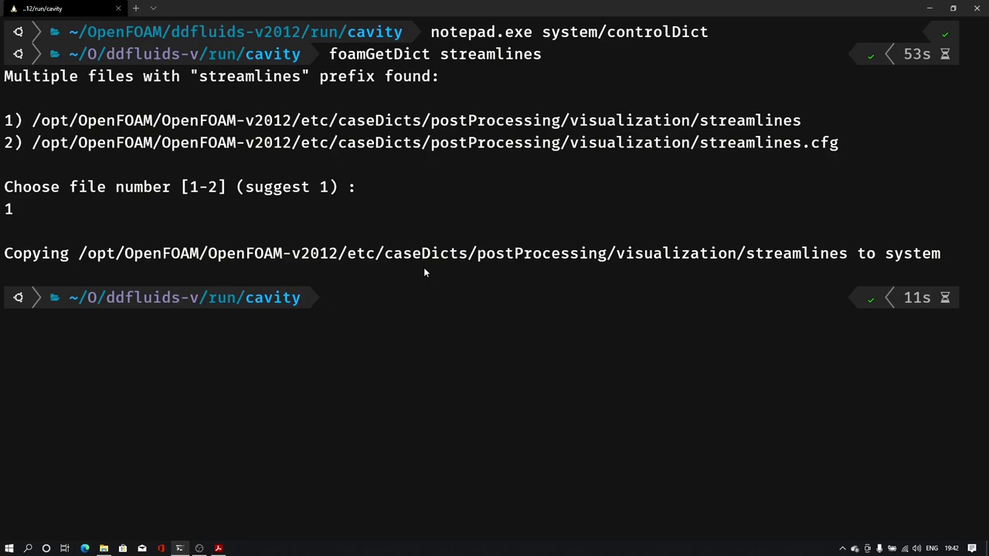
pyautogui.write('notepad.exe s')
pyautogui.write('ystem/stre')
# Open the streamlines dictionary maximised in Notepad and change nLines to 10.
pyautogui.press('Tab')
pyautogui.press('Return')
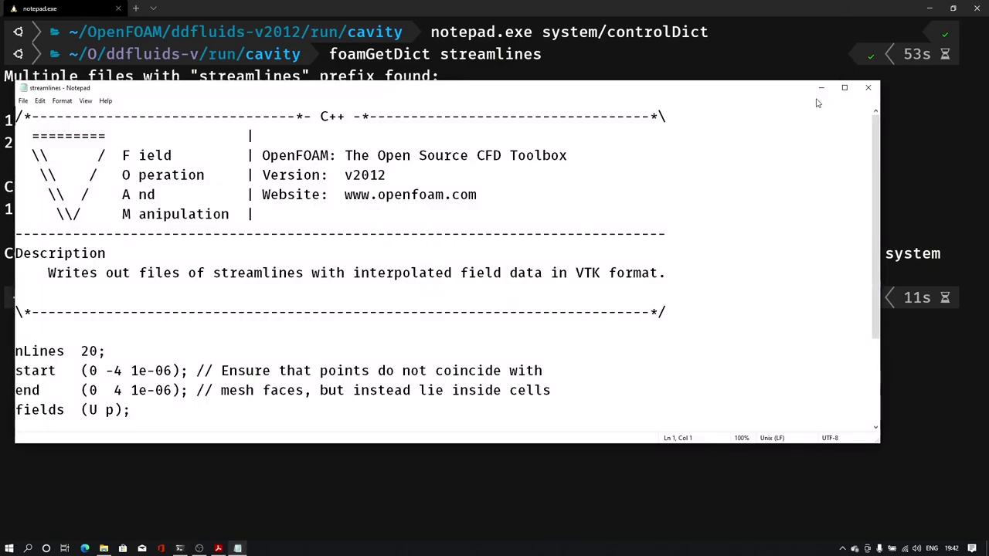
pyautogui.press('super+Up')
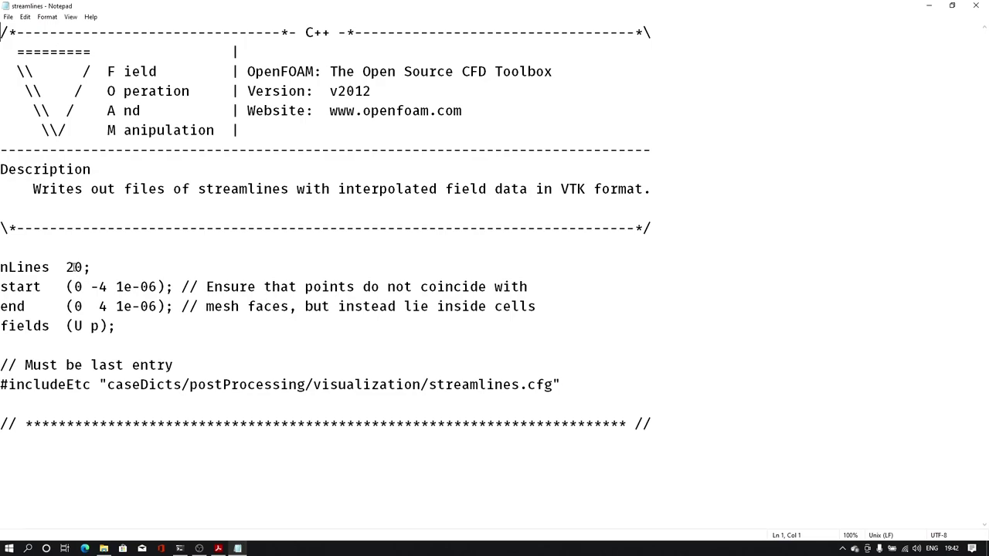
pyautogui.moveTo(74, 267); pyautogui.dragTo(66, 268)
pyautogui.write('1')
# Change the x coordinate of both seed-line end points.
pyautogui.click(80, 295)
pyautogui.write('.5')
pyautogui.press('Down')
pyautogui.press('Left')
pyautogui.press('Left')
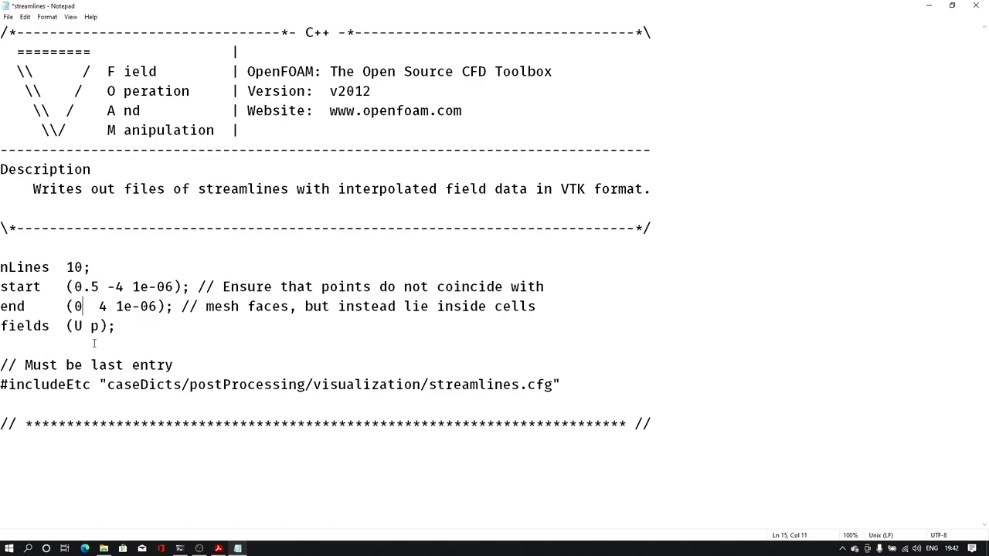
pyautogui.write('.5')
# Change the y values of the seed line's start and end points.
pyautogui.press('Up')
pyautogui.press('Right')
pyautogui.press('Right')
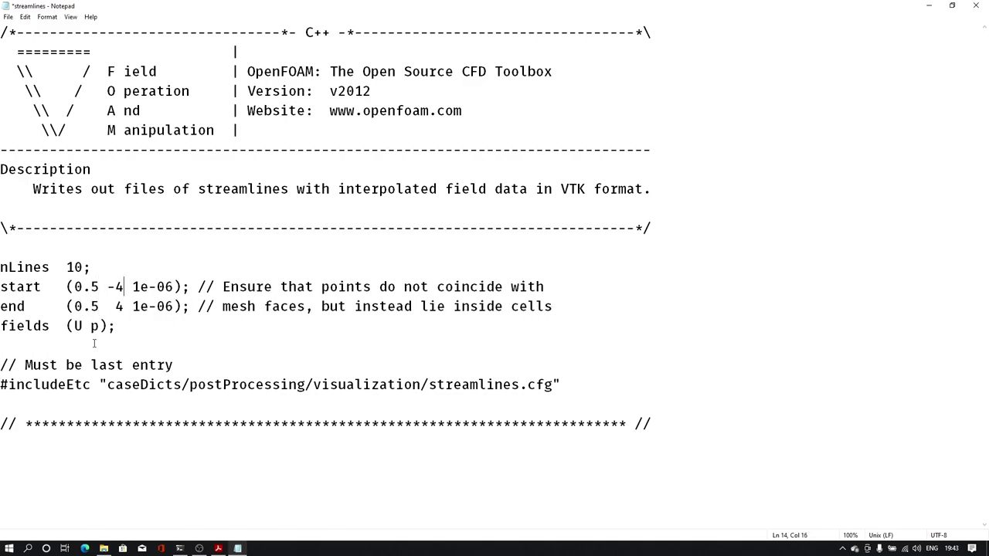
pyautogui.press('BackSpace')
pyautogui.press('Delete')
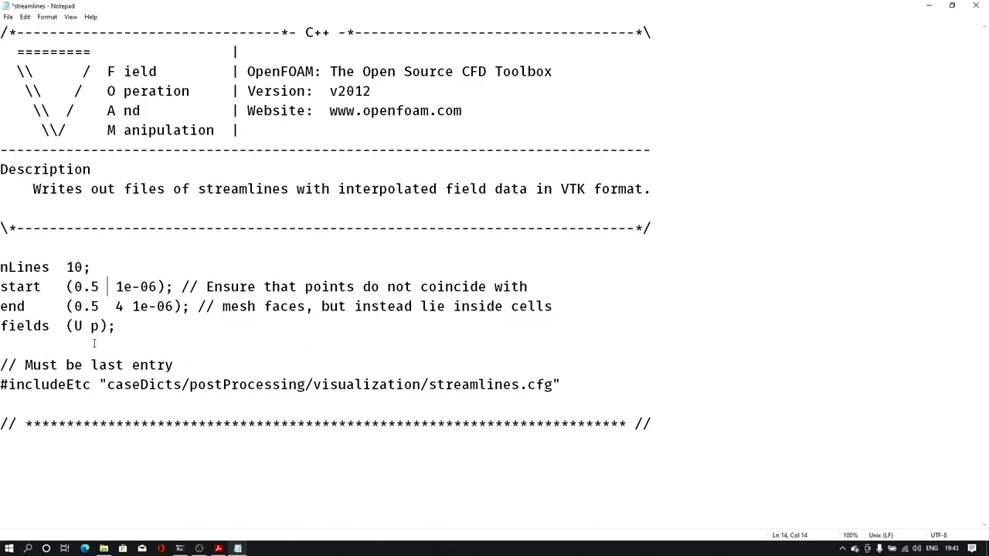
pyautogui.write('0')
pyautogui.press('Down')
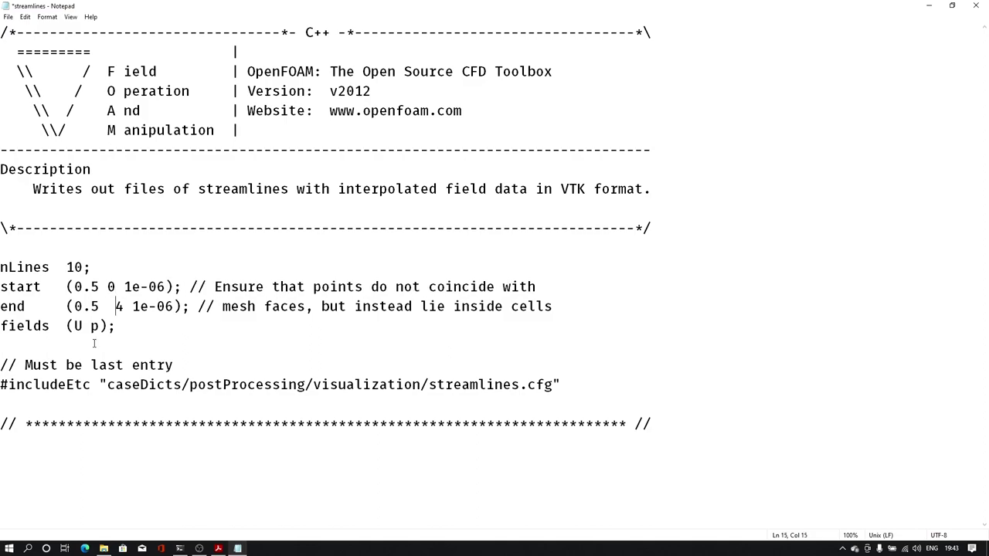
pyautogui.press('Left')
pyautogui.press('Delete')
pyautogui.press('Delete')
pyautogui.write('1')
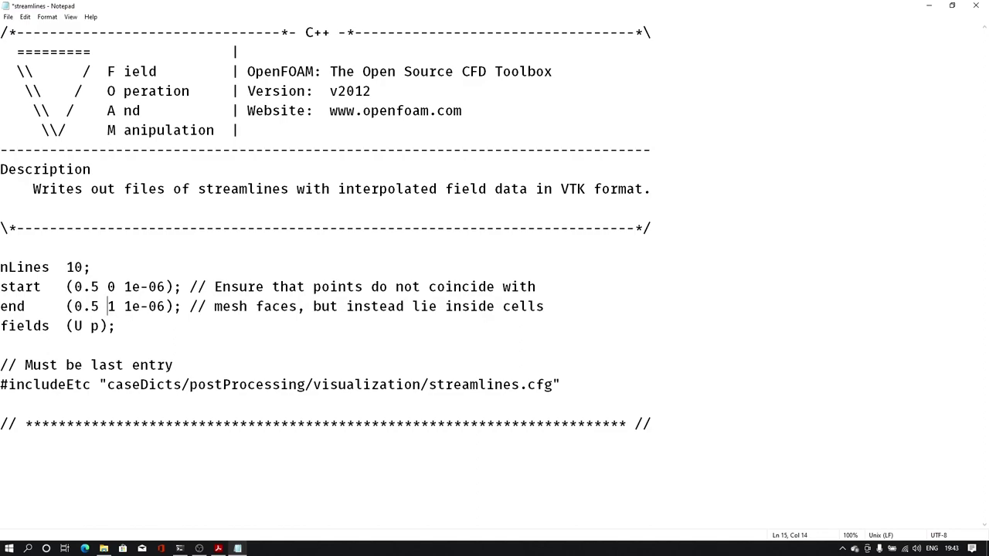
pyautogui.write('0.')
# Set both seed points' z to 0.005 and their x to 0.05.
pyautogui.press('Up')
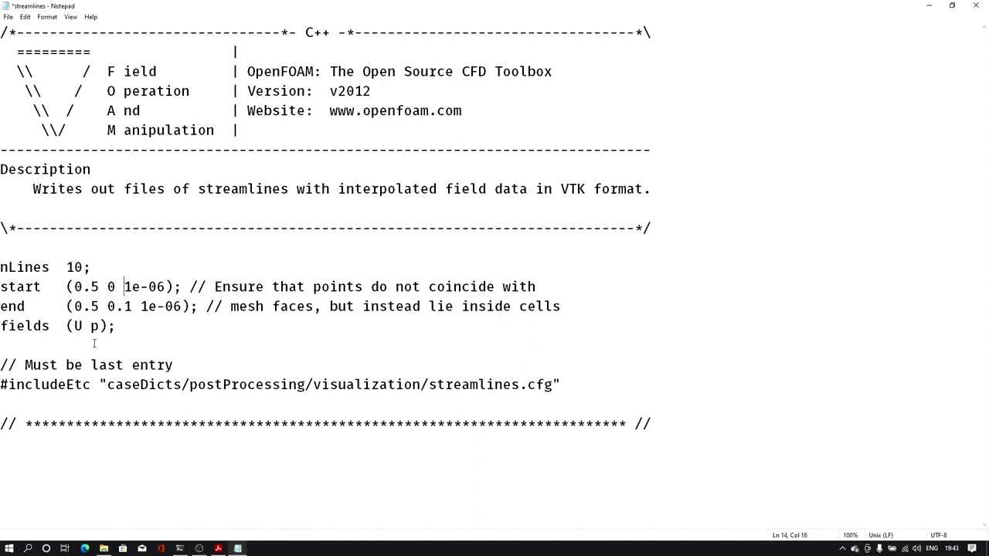
pyautogui.press('Delete')
pyautogui.press('Delete')
pyautogui.press('Delete')
pyautogui.press('Delete')
pyautogui.press('Delete')
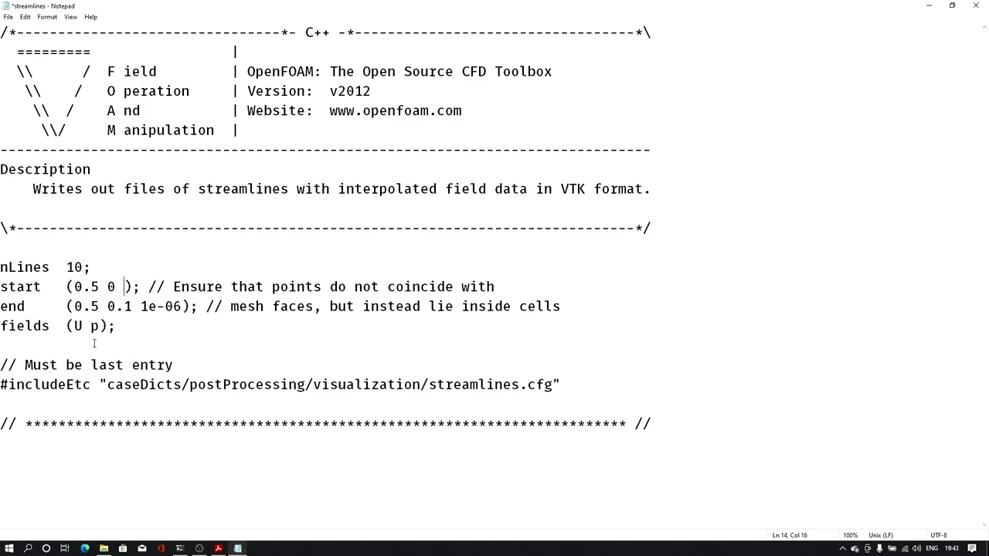
pyautogui.write('0.005')
pyautogui.press('Down')
pyautogui.press('Left')
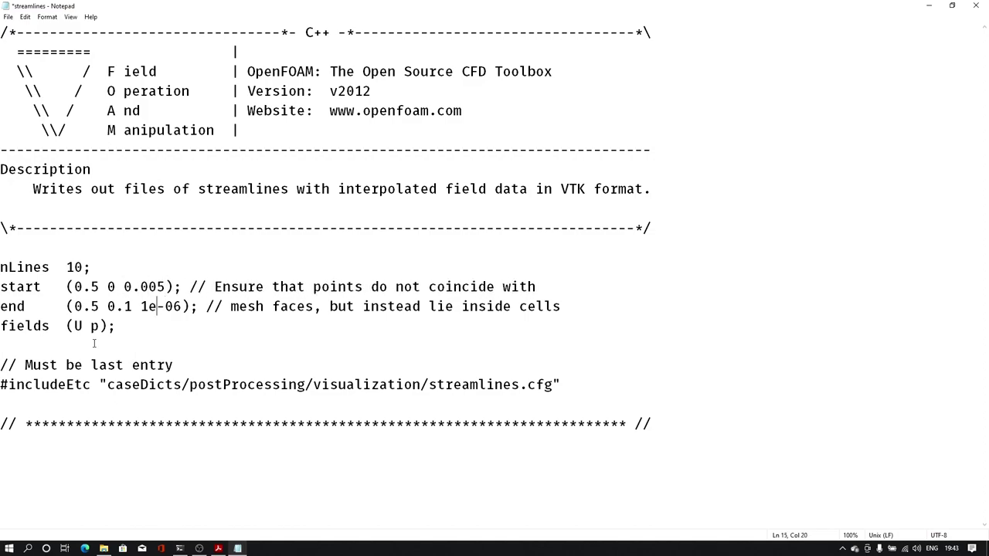
pyautogui.press('Left')
pyautogui.press('Left')
pyautogui.press('Delete')
pyautogui.press('Delete')
pyautogui.press('Delete')
pyautogui.press('Delete')
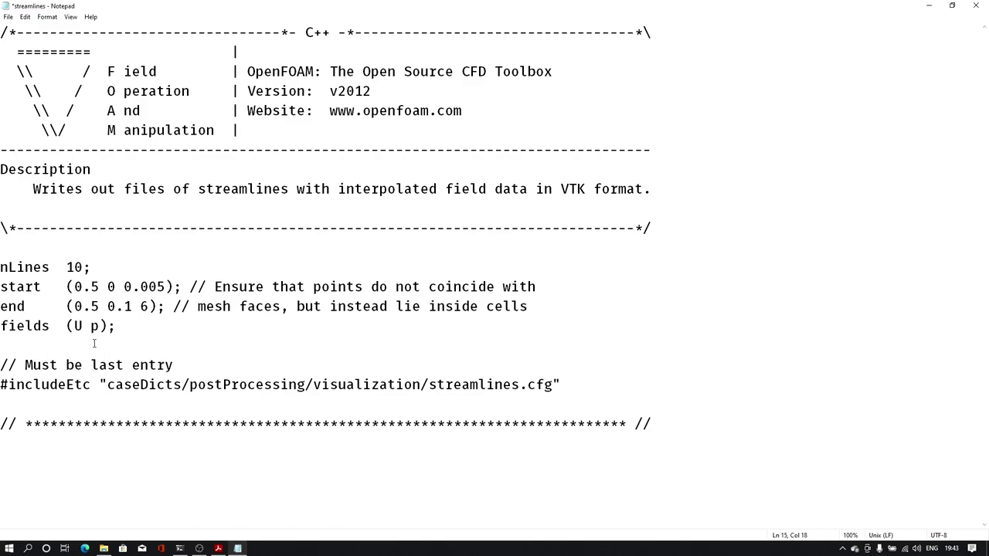
pyautogui.press('Delete')
pyautogui.write('0.005')
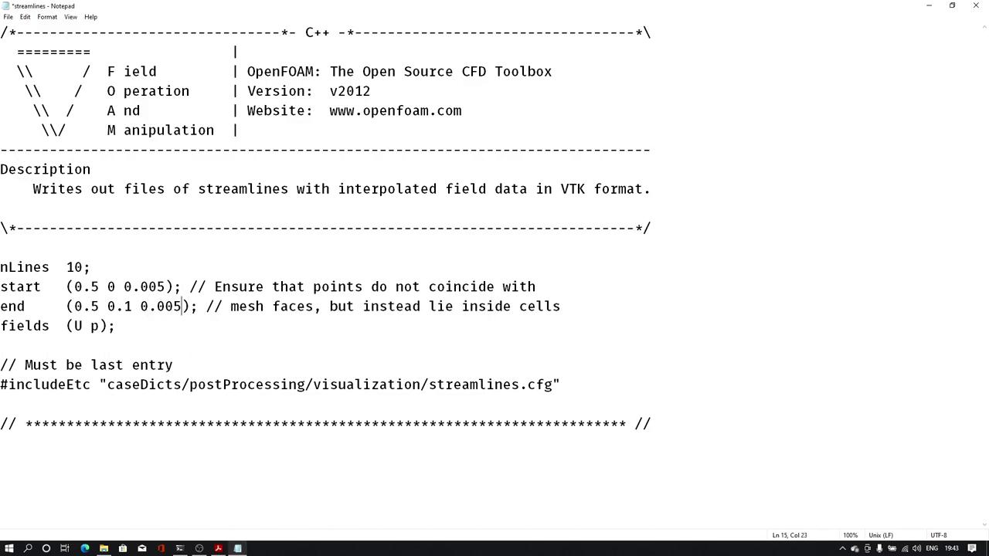
pyautogui.press('Left')
pyautogui.press('Left')
pyautogui.press('Left')
pyautogui.press('Left')
pyautogui.press('Left')
pyautogui.press('Left')
pyautogui.press('Left')
pyautogui.press('Left')
pyautogui.press('Left')
pyautogui.press('Left')
pyautogui.press('Left')
pyautogui.write('0')
pyautogui.press('Up')
pyautogui.press('Left')
pyautogui.write('0')
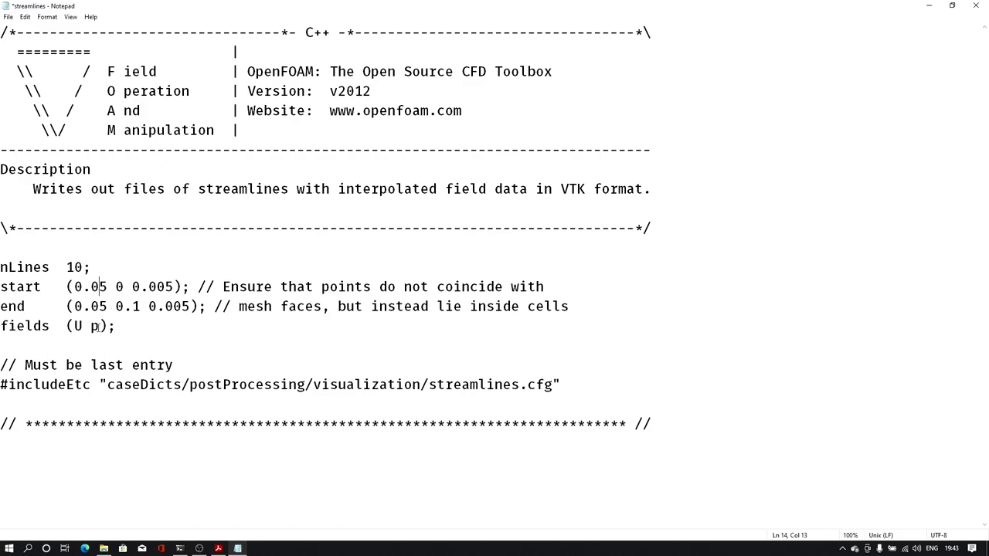
# Remove p from the fields list so only U is sampled, then save.
pyautogui.moveTo(99, 326); pyautogui.dragTo(82, 326)
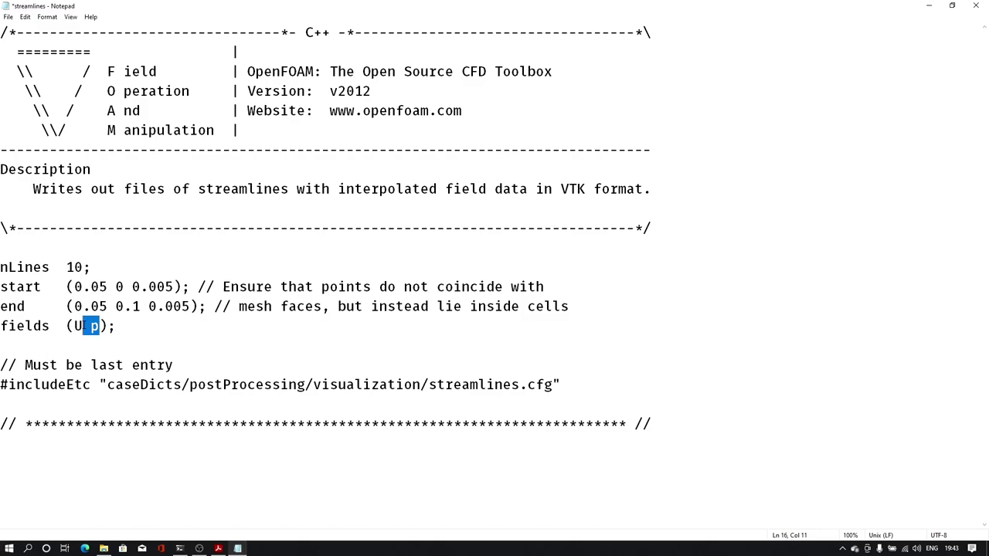
pyautogui.press('BackSpace')
pyautogui.click(125, 333)
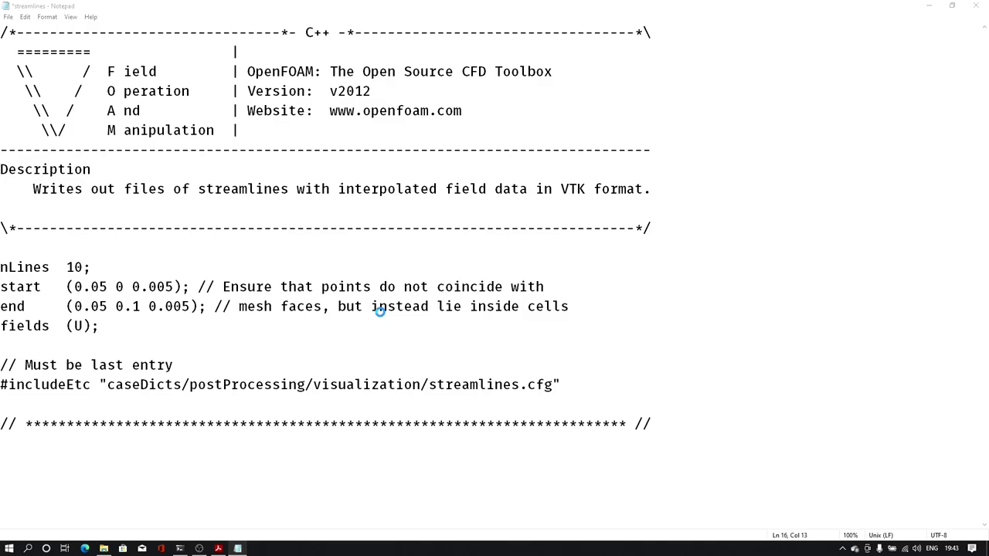
pyautogui.press('Return')
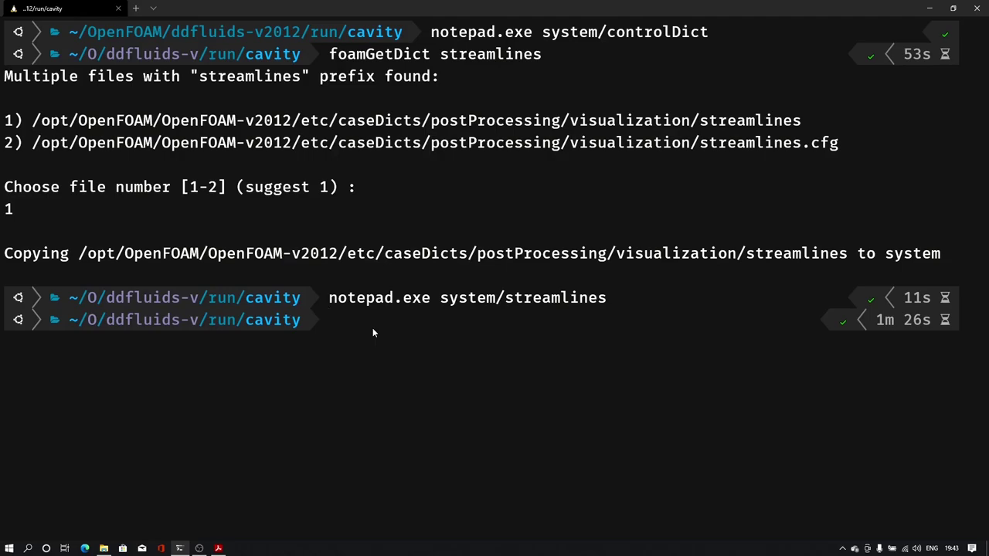
# Mesh the cavity with blockMesh and run icoFoam, checking the 10-particle streamline output.
pyautogui.write('blo')
pyautogui.write('ckM')
pyautogui.write('esh')
pyautogui.press('Return')
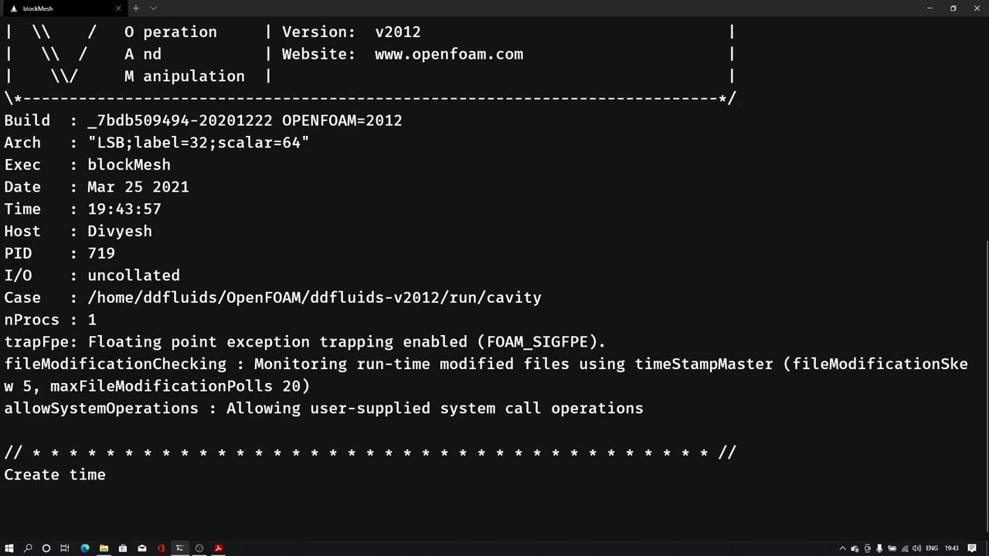
pyautogui.write('ico')
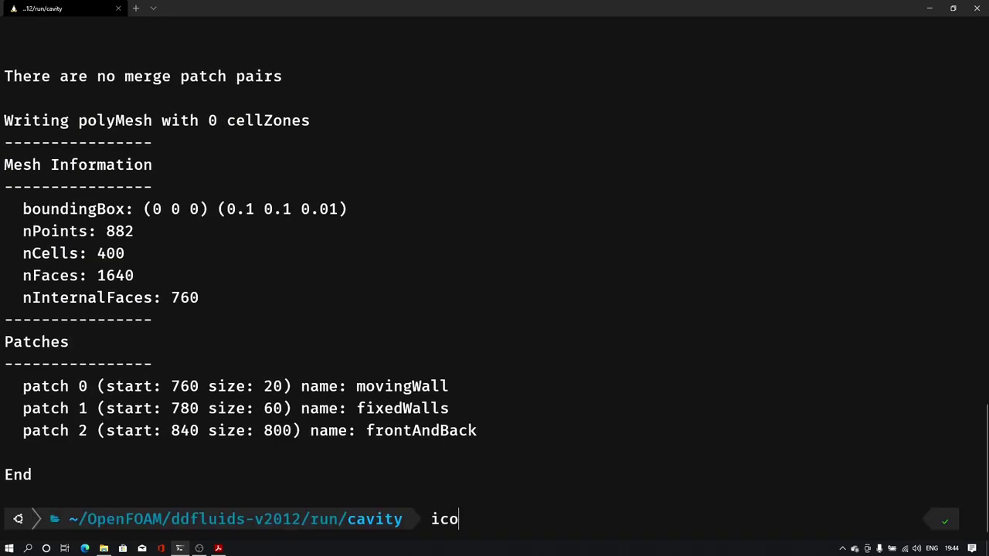
pyautogui.write('Foam')
pyautogui.press('Return')
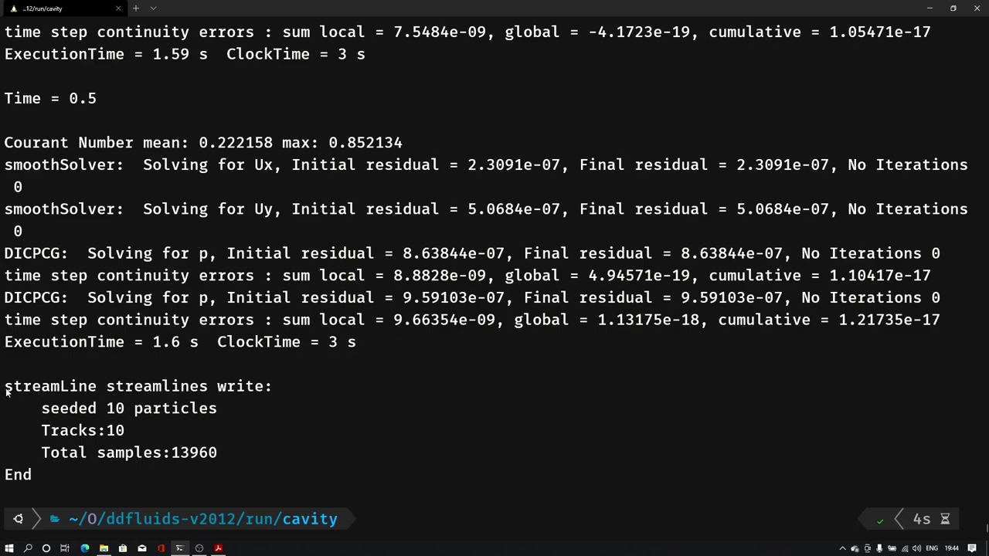
pyautogui.moveTo(7, 392)
pyautogui.mouseDown()
pyautogui.moveTo(260, 410)
pyautogui.moveTo(42, 414)
pyautogui.mouseUp()
pyautogui.click(161, 416)
# Refresh the cavity folder to reveal times 0.1–0.5 and postProcessing, then open dummy.foam.
pyautogui.click(103, 548)
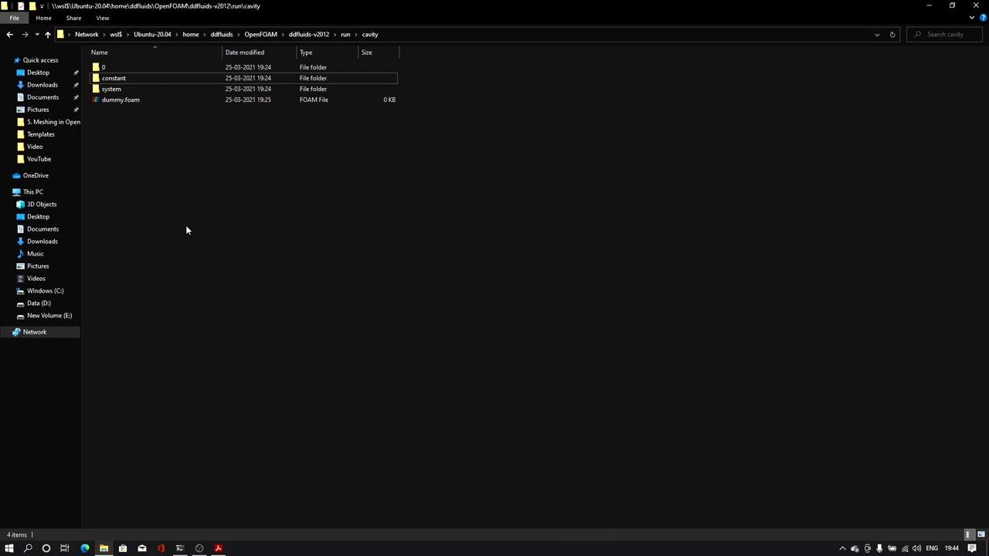
pyautogui.rightClick(185, 225)
pyautogui.click(218, 267)
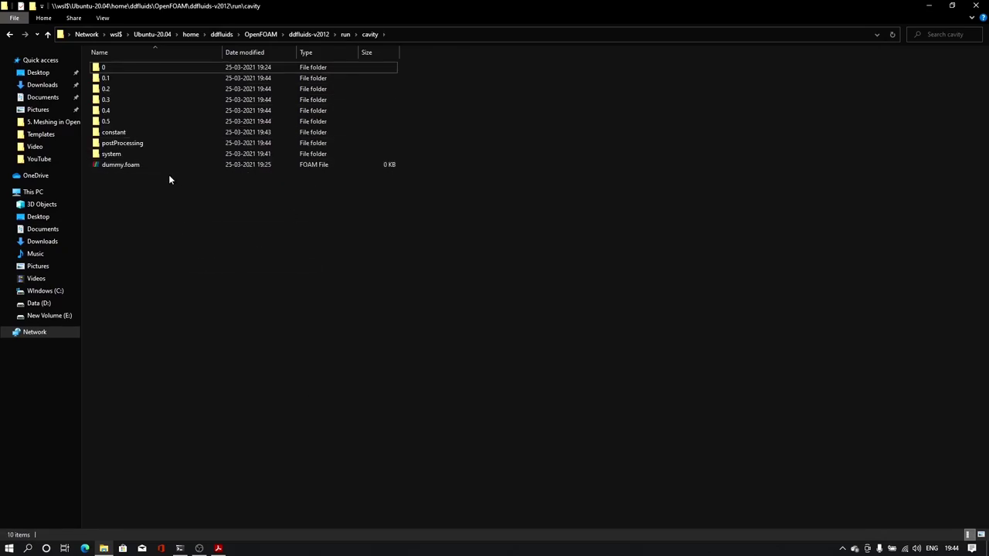
pyautogui.click(123, 165)
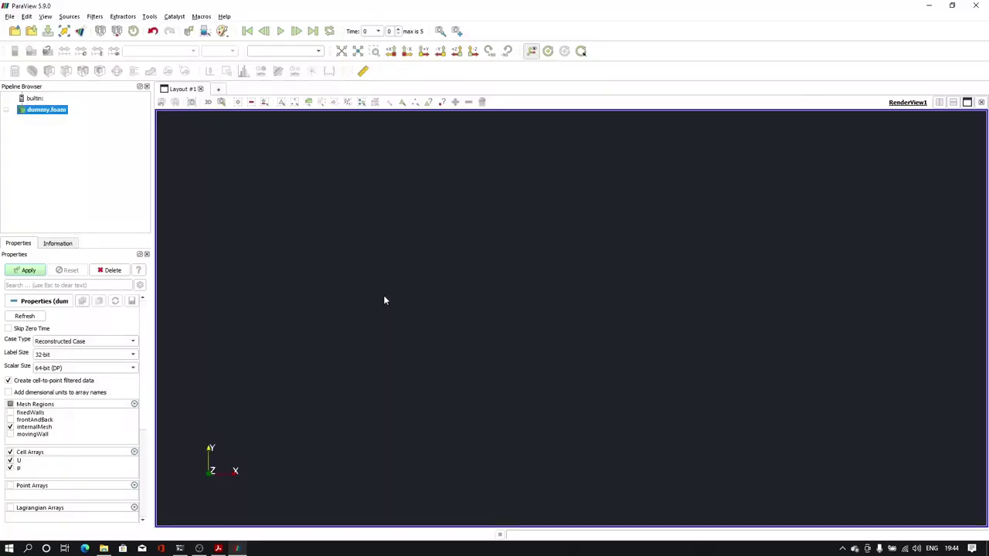
# Apply dummy.foam to render the cavity, then hide it with its eye icon.
pyautogui.click(29, 272)
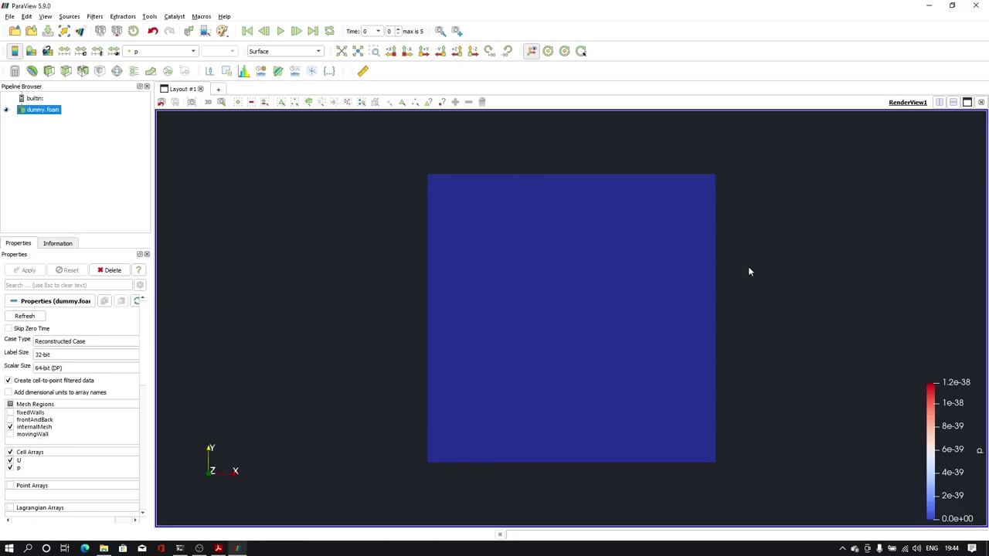
pyautogui.click(6, 110)
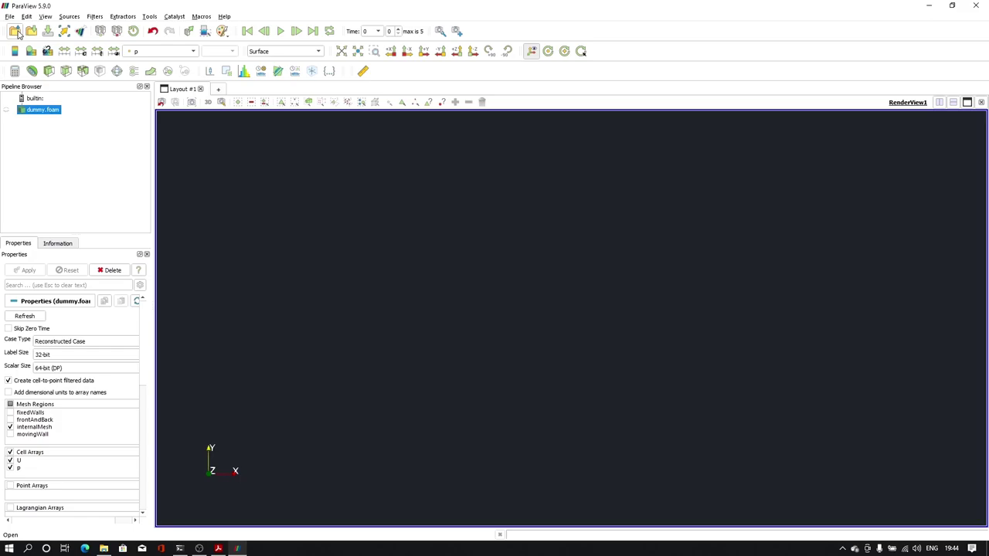
# Open postProcessing/sets/streamlines/0.5/track0_U.vtk via File > Open.
pyautogui.click(15, 32)
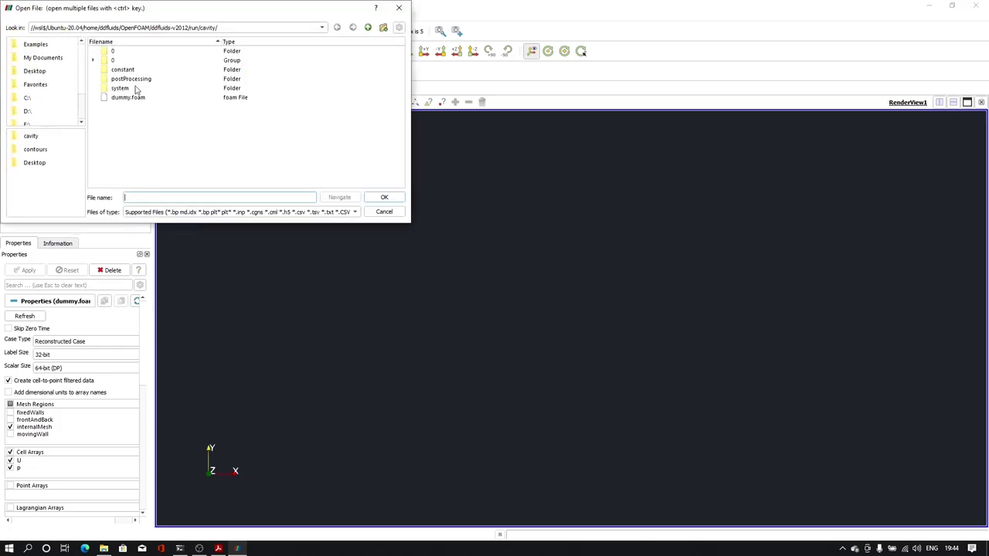
pyautogui.click(132, 79)
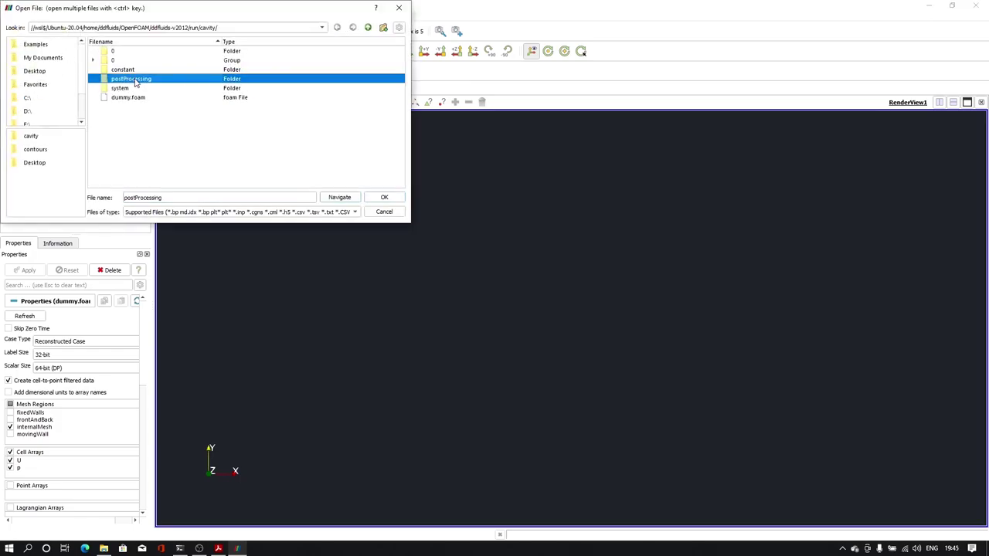
pyautogui.doubleClick(136, 82)
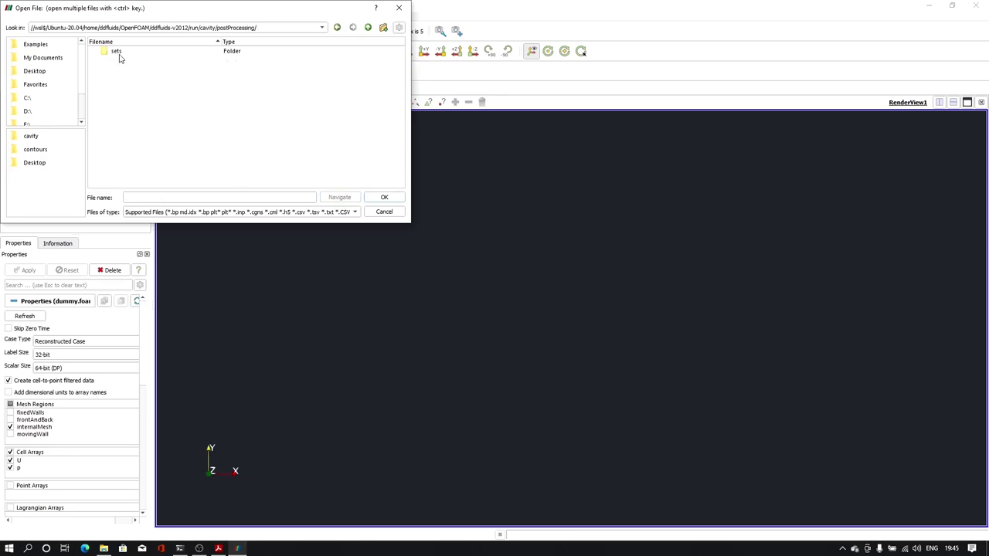
pyautogui.doubleClick(120, 56)
pyautogui.doubleClick(116, 56)
pyautogui.click(93, 51)
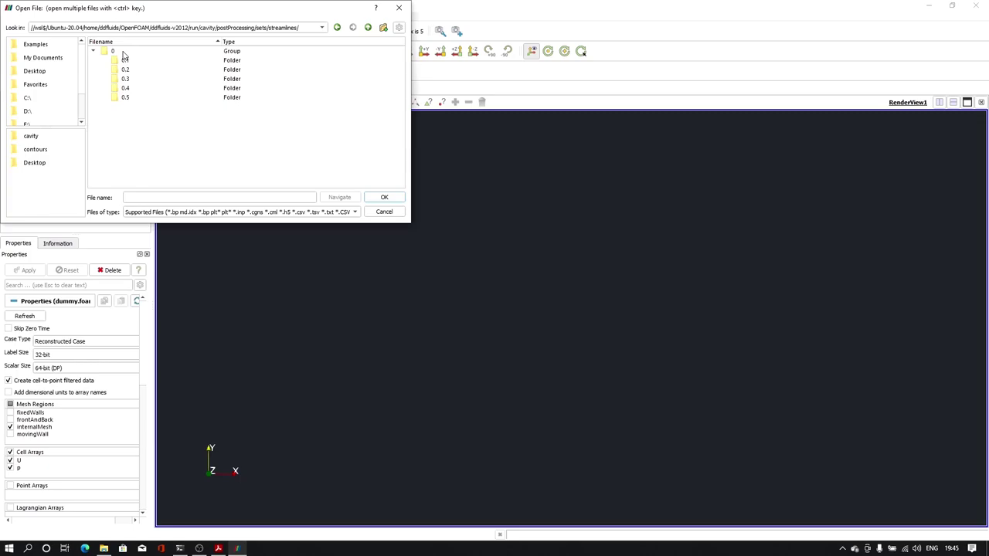
pyautogui.click(126, 98)
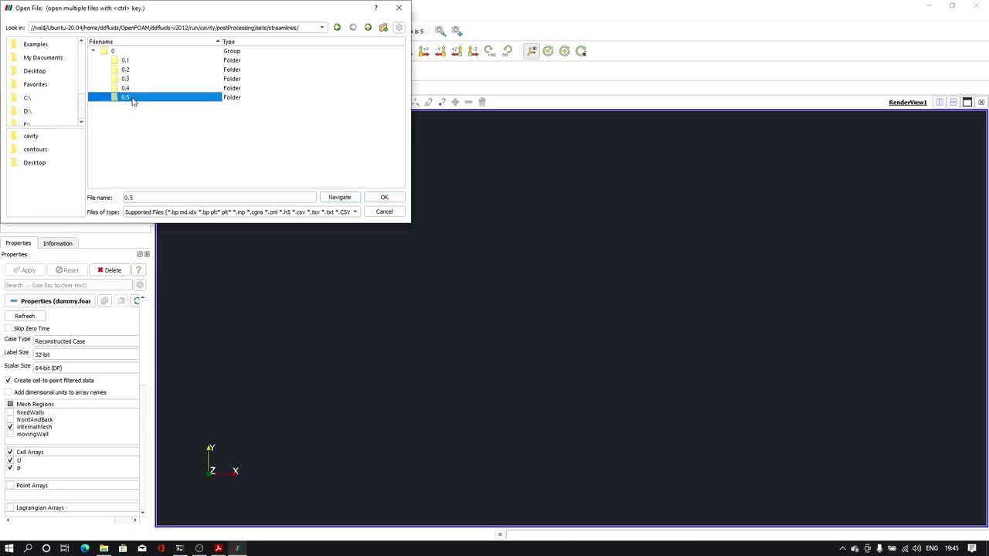
pyautogui.doubleClick(132, 100)
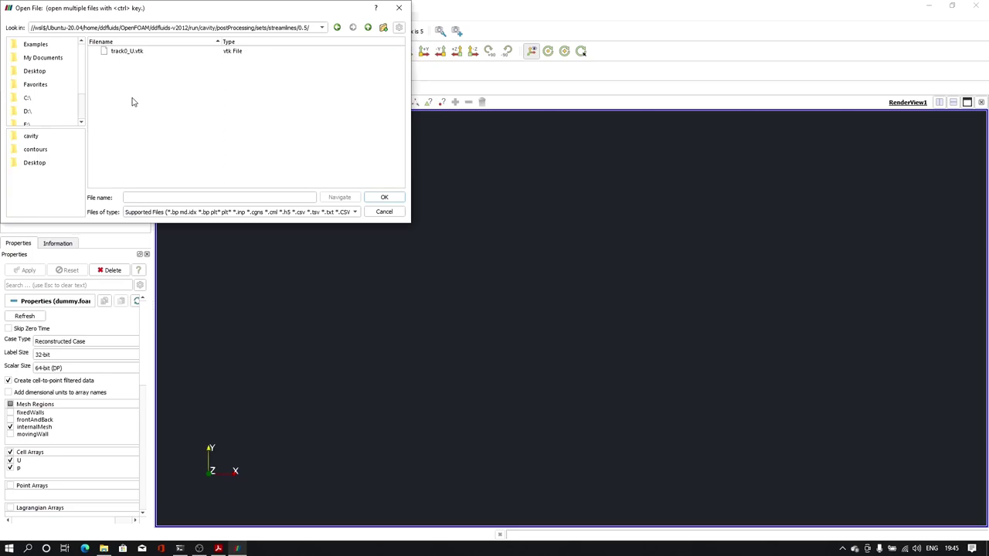
pyautogui.click(124, 52)
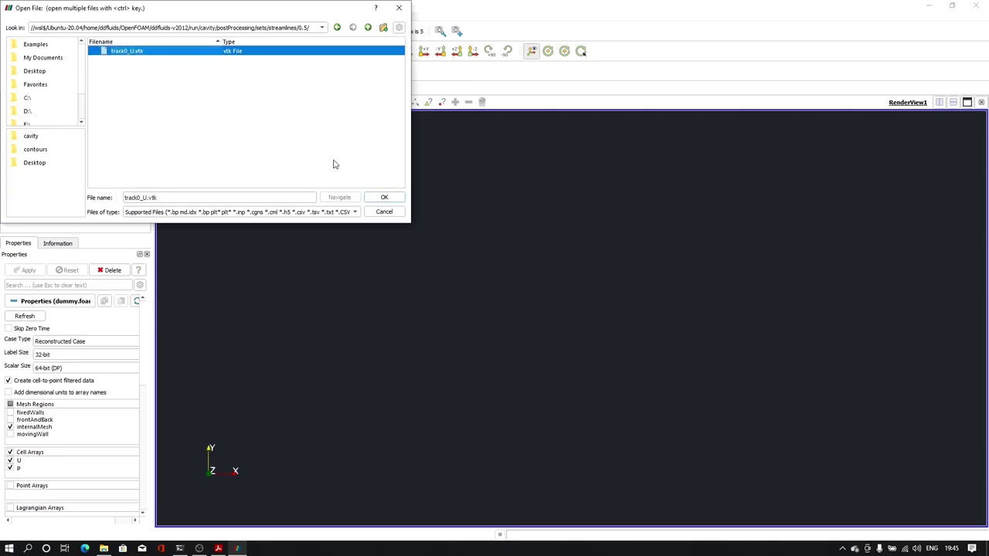
pyautogui.click(381, 197)
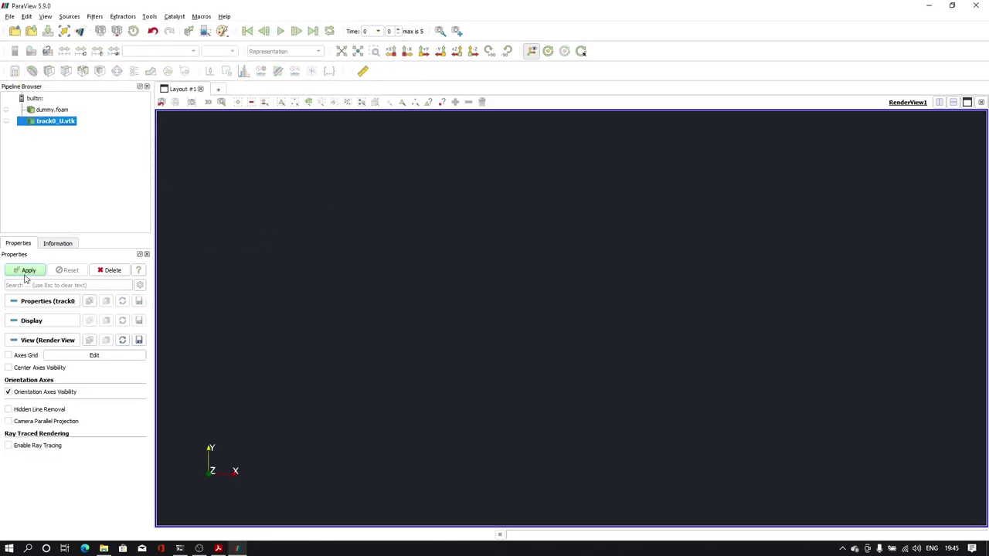
# Apply track0_U.vtk, colour it by U and jump to the last time, 0.5.
pyautogui.click(27, 272)
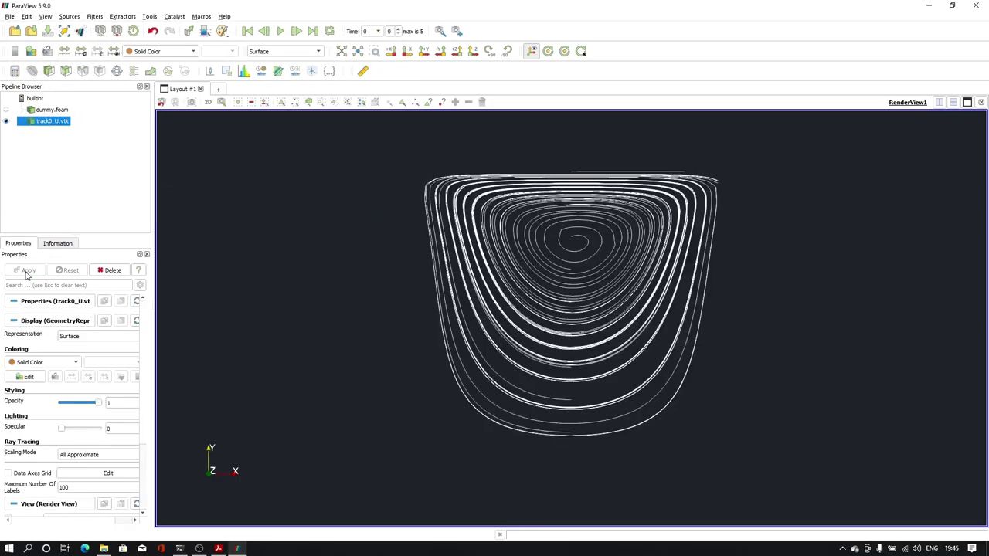
pyautogui.scroll(2, 694, 257)
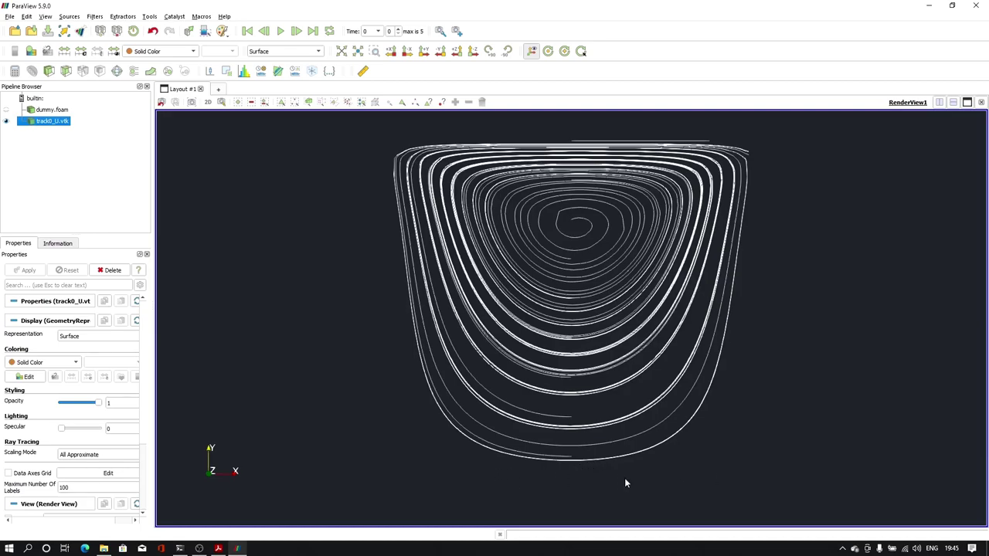
pyautogui.click(162, 51)
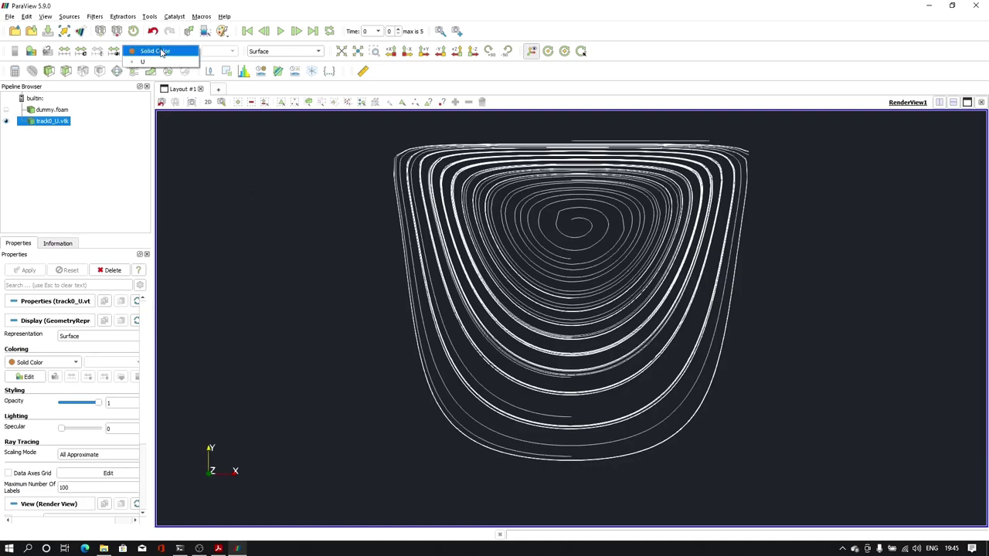
pyautogui.click(158, 66)
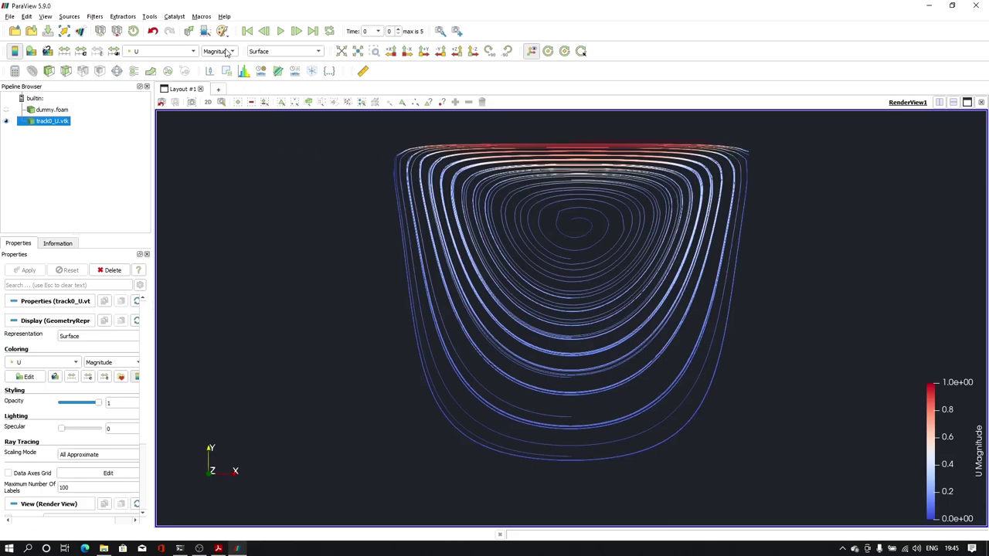
pyautogui.click(313, 31)
# Show dummy.foam in solid colour as Feature Edges, then select track0_U.vtk.
pyautogui.click(6, 110)
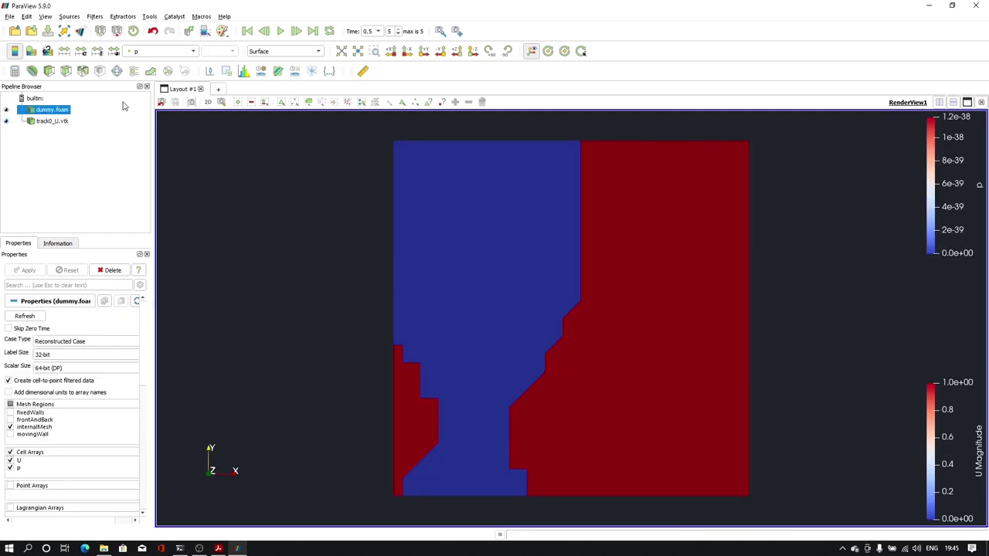
pyautogui.click(162, 53)
pyautogui.click(161, 34)
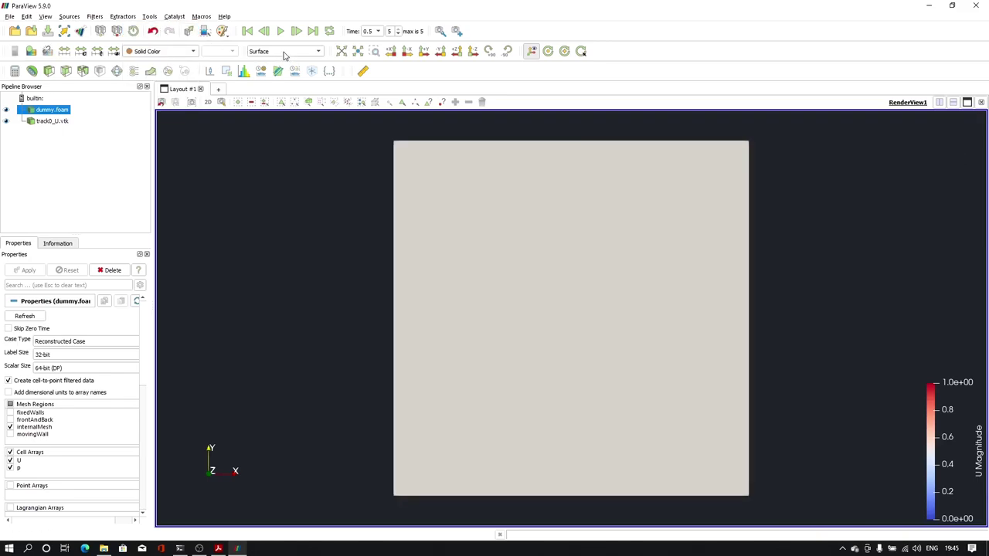
pyautogui.click(284, 54)
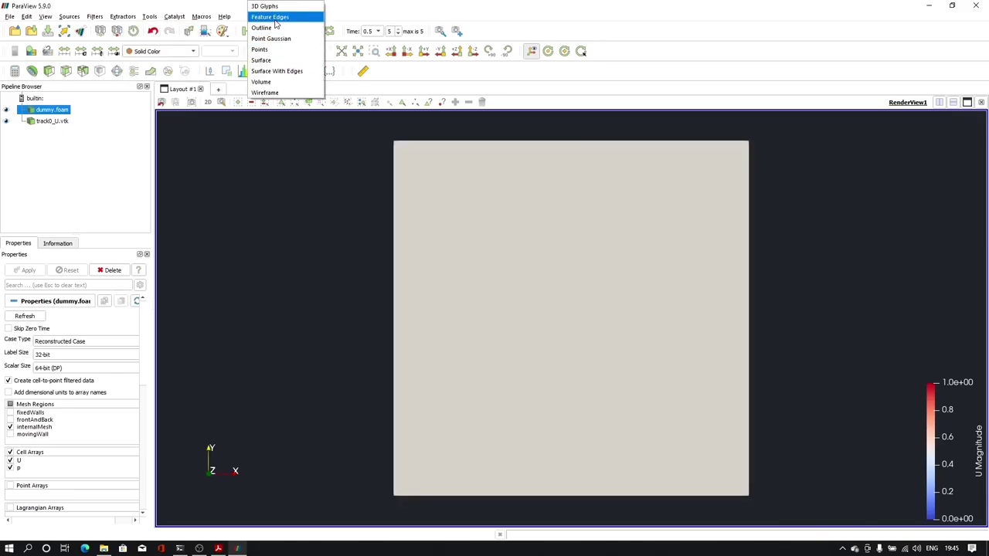
pyautogui.click(275, 17)
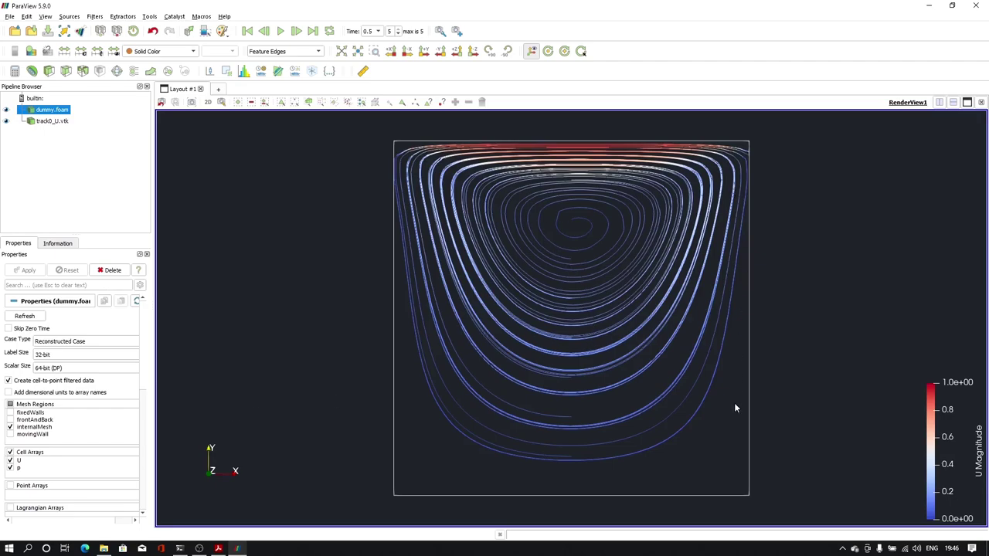
pyautogui.click(48, 121)
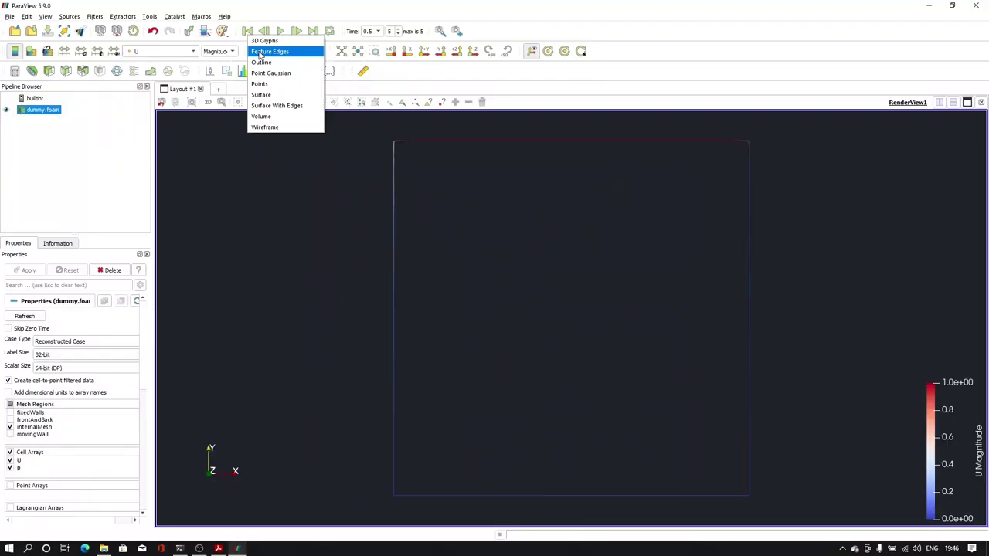
# Switch dummy.foam's representation back to Surface, coloured by U magnitude.
pyautogui.click(276, 95)
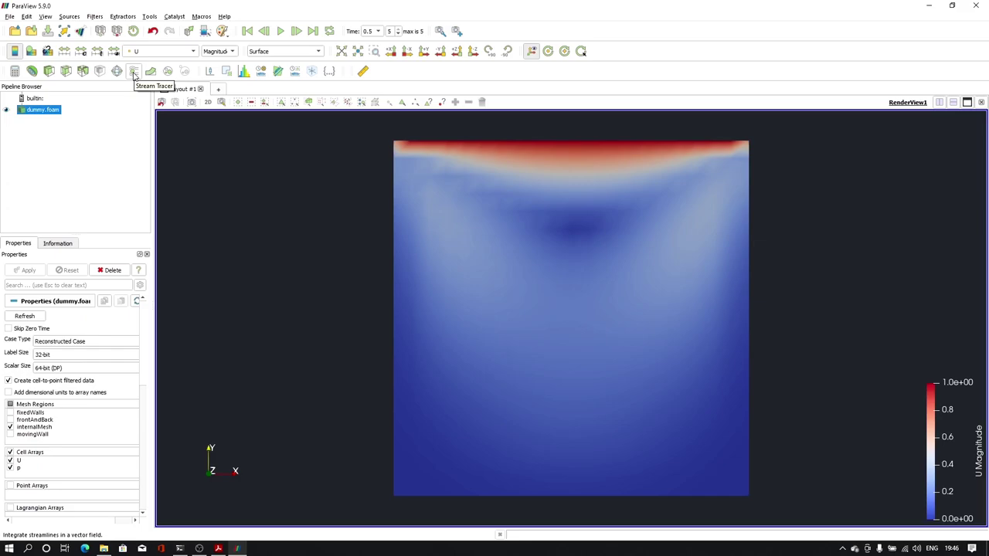
# Add a Stream Tracer seeded on a vertical Y-axis line and apply it.
pyautogui.click(133, 72)
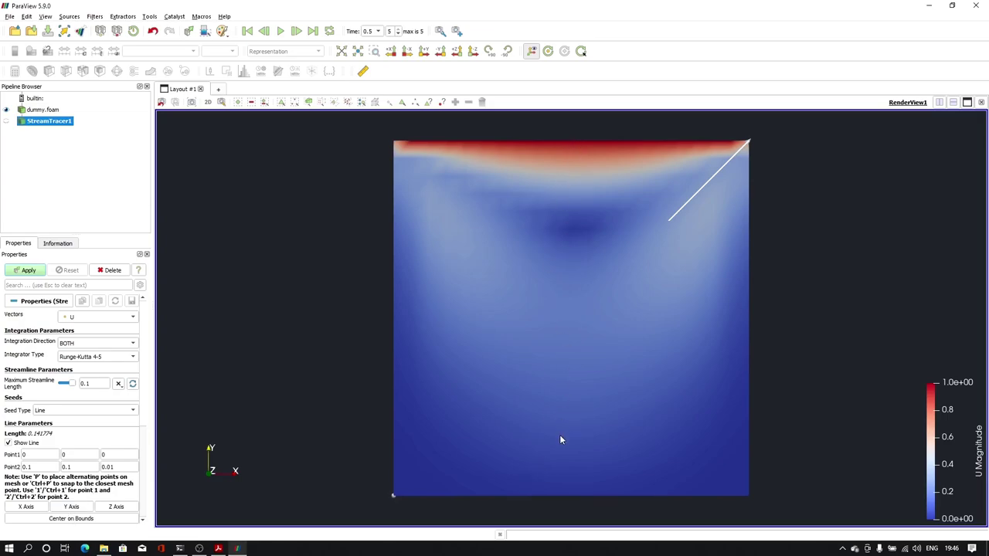
pyautogui.click(68, 508)
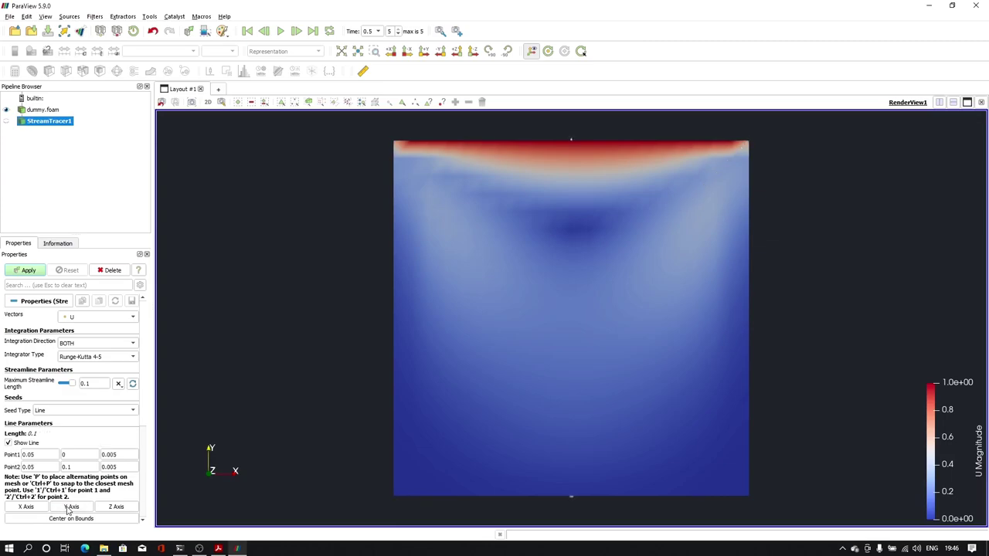
pyautogui.click(29, 272)
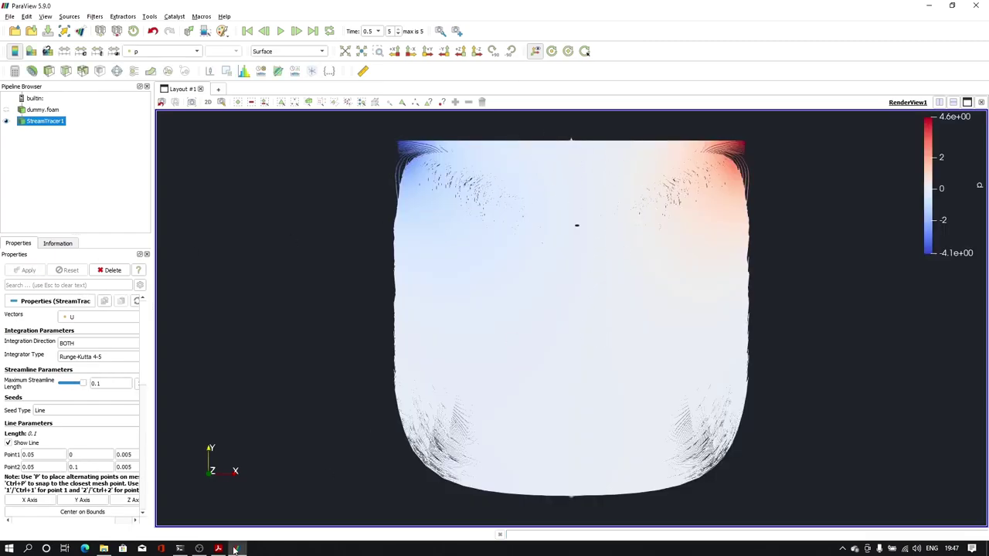
# Set the tracer seed resolution to 100, reapply, hide the seed line and zoom in slightly.
pyautogui.scroll(-3, 89, 450)
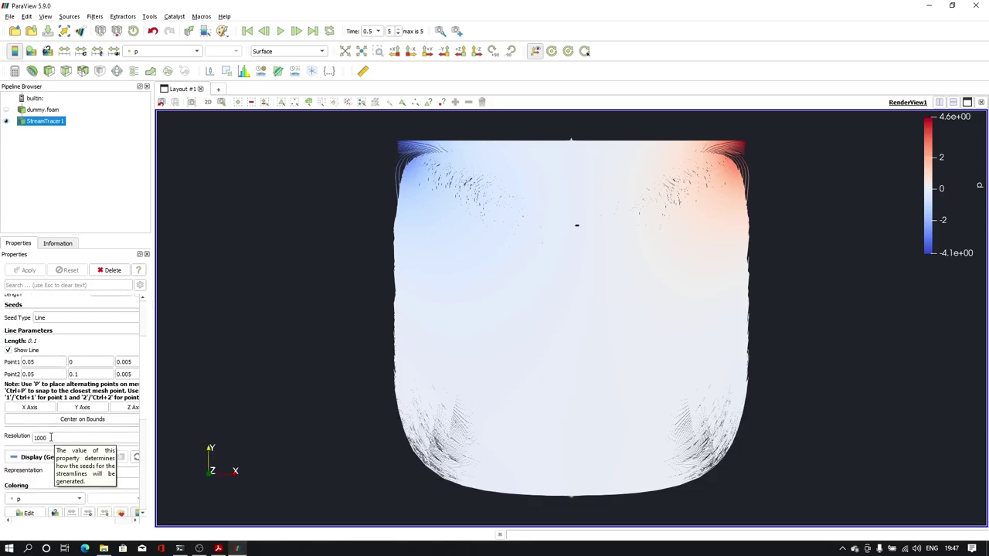
pyautogui.doubleClick(76, 436)
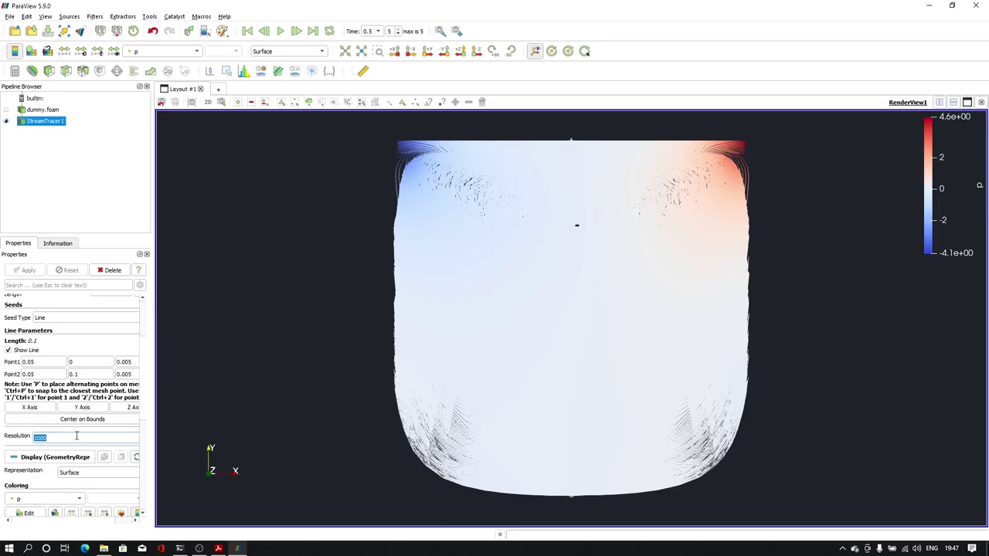
pyautogui.write('1')
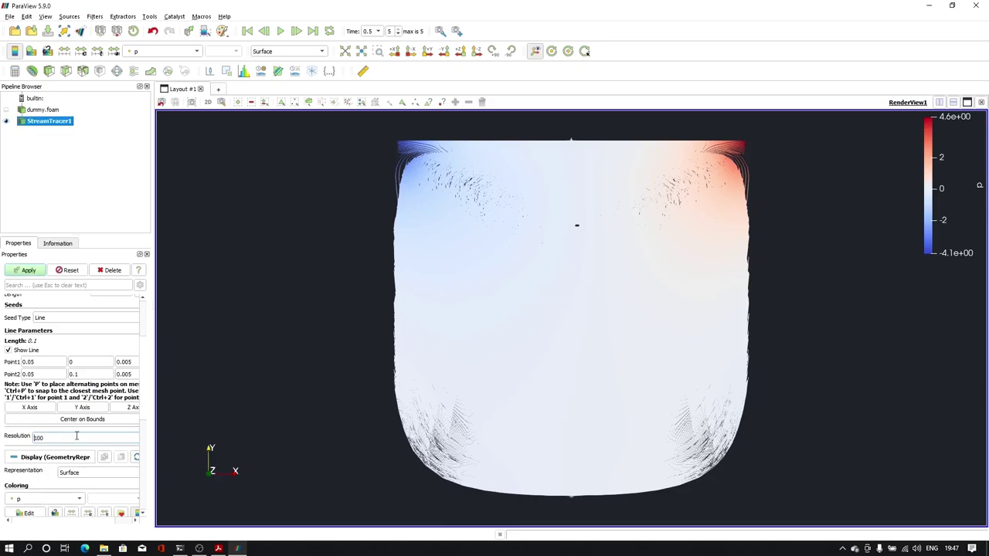
pyautogui.click(23, 269)
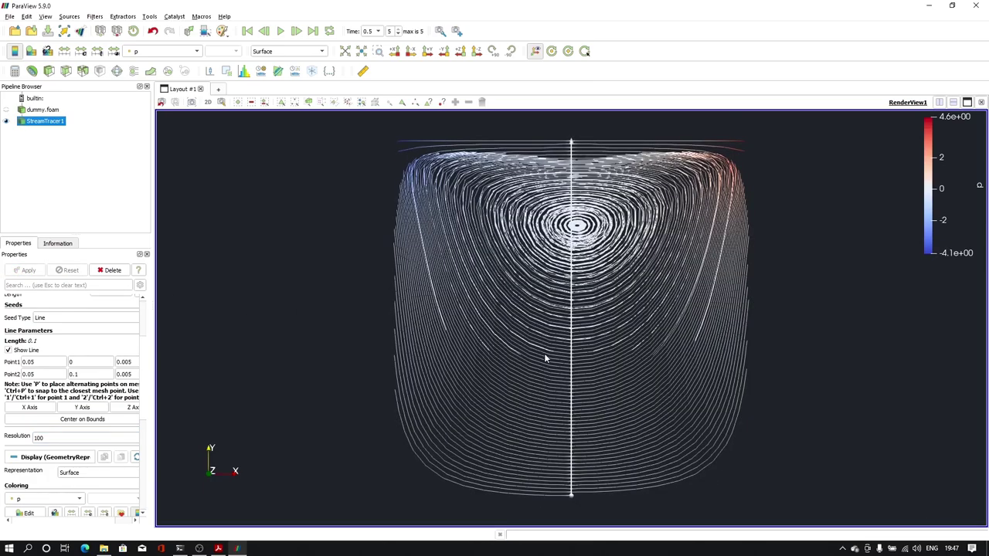
pyautogui.click(11, 350)
pyautogui.moveTo(628, 275); pyautogui.dragTo(633, 268, button='right')
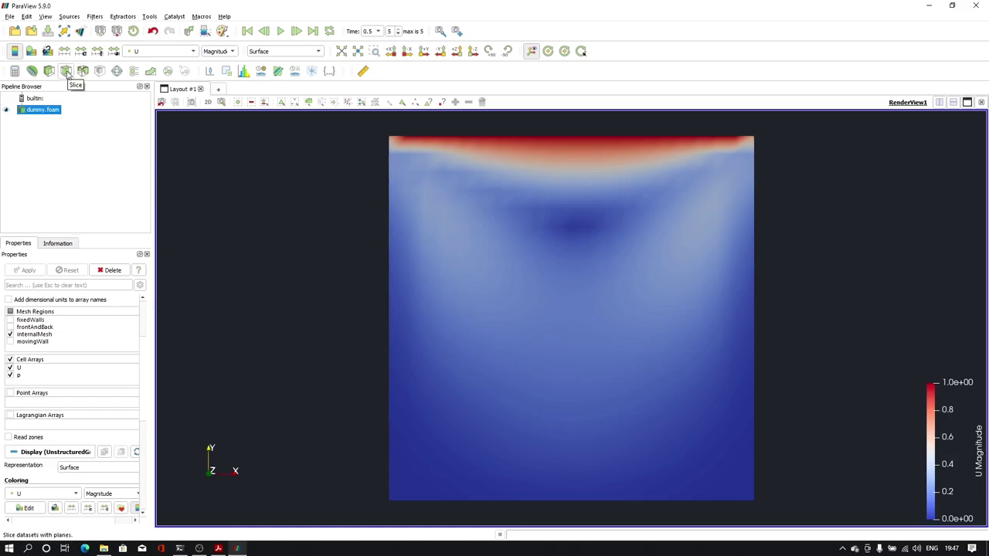
# Add a Z-normal slice through the cavity with the plane widget hidden.
pyautogui.click(66, 71)
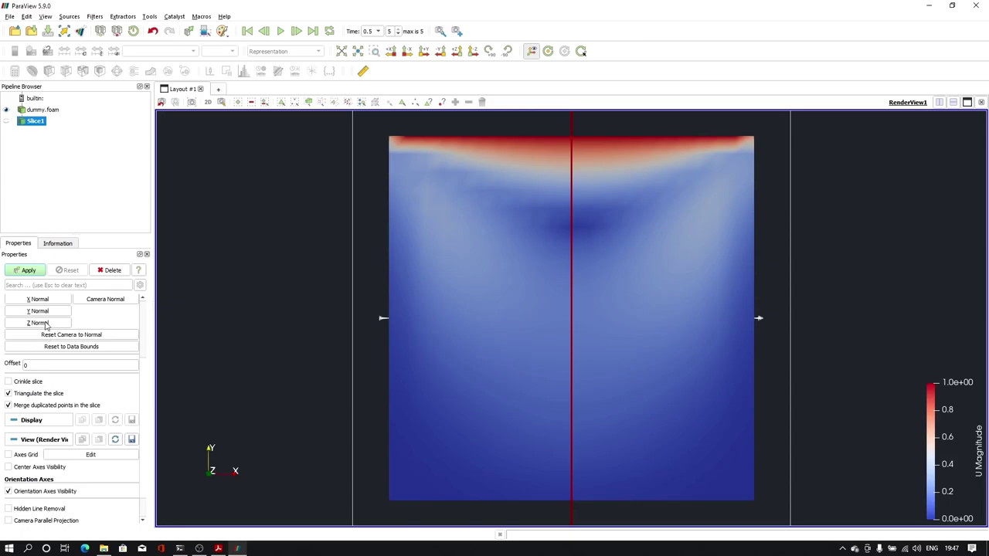
pyautogui.click(44, 324)
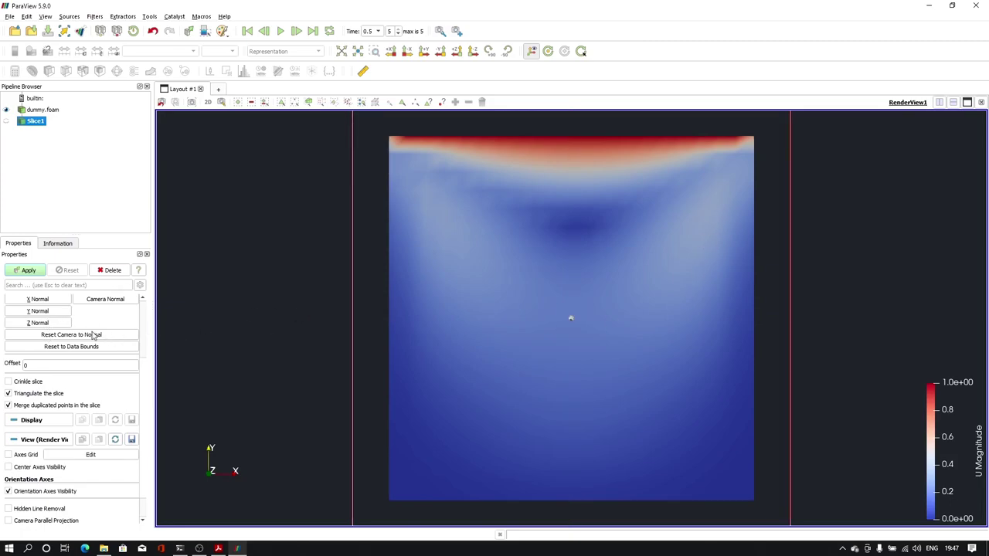
pyautogui.scroll(3, 93, 333)
pyautogui.click(19, 341)
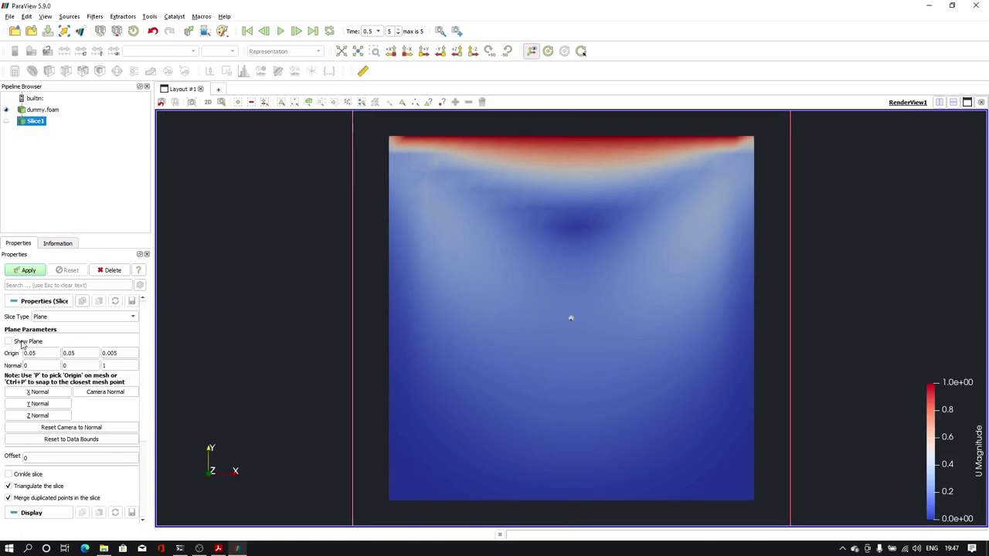
pyautogui.click(27, 271)
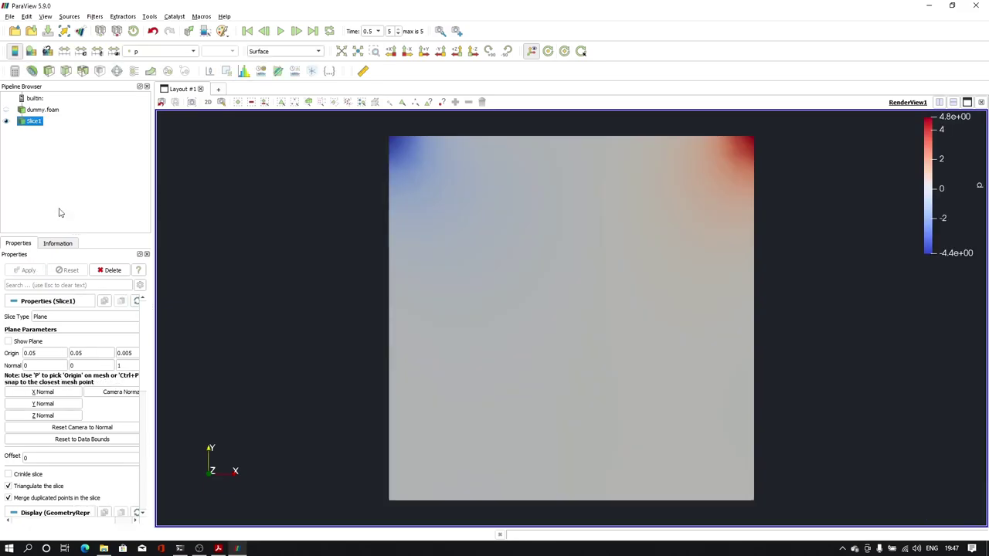
# Search the filters for 'ev' to find Evenly Spaced Streamlines 2D.
pyautogui.click(96, 18)
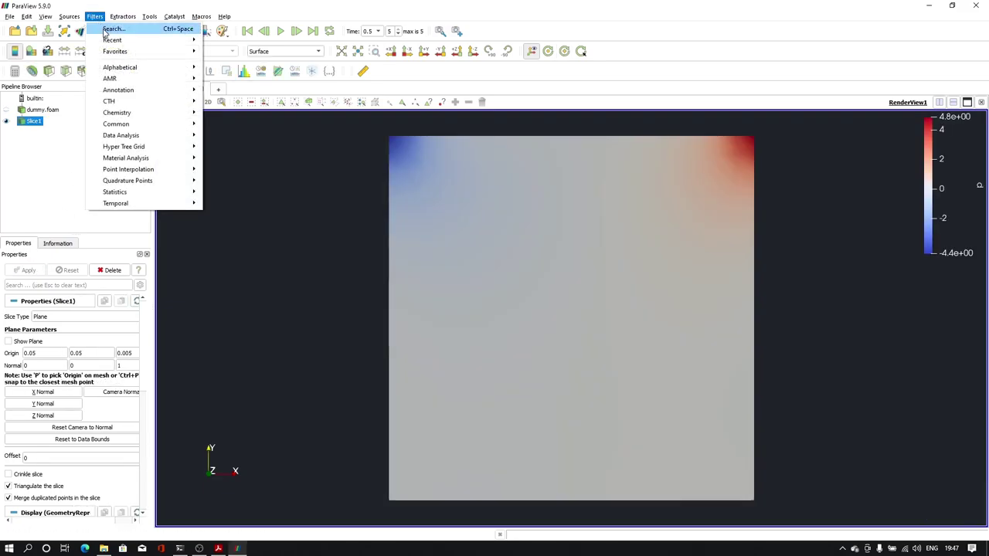
pyautogui.click(104, 30)
pyautogui.write('e')
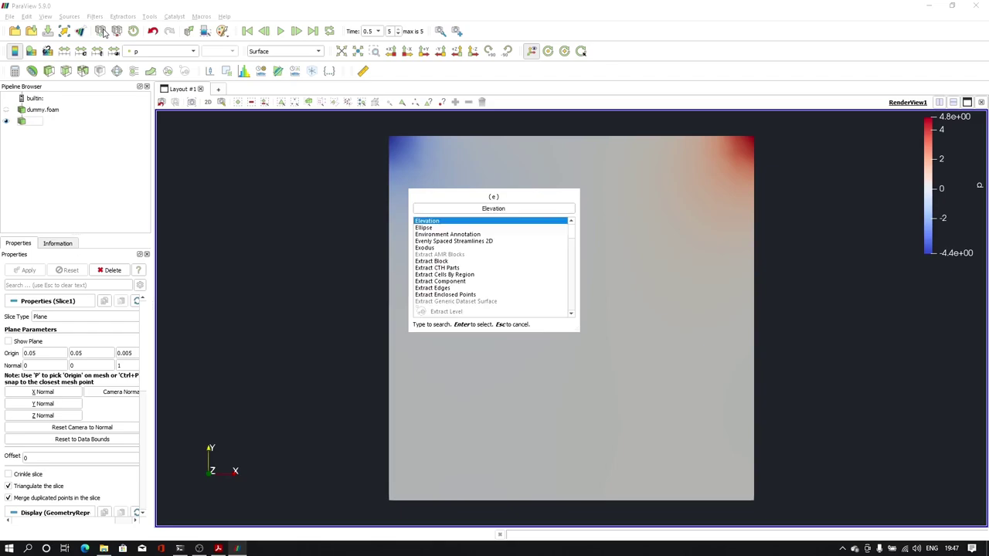
pyautogui.write('v')
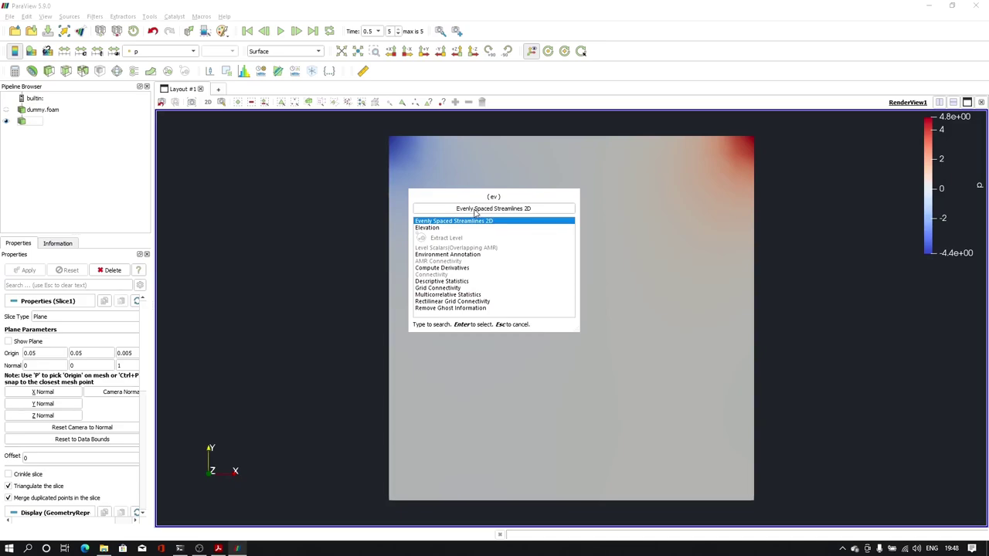
# Add Evenly Spaced Streamlines 2D to the slice and apply it.
pyautogui.press('Return')
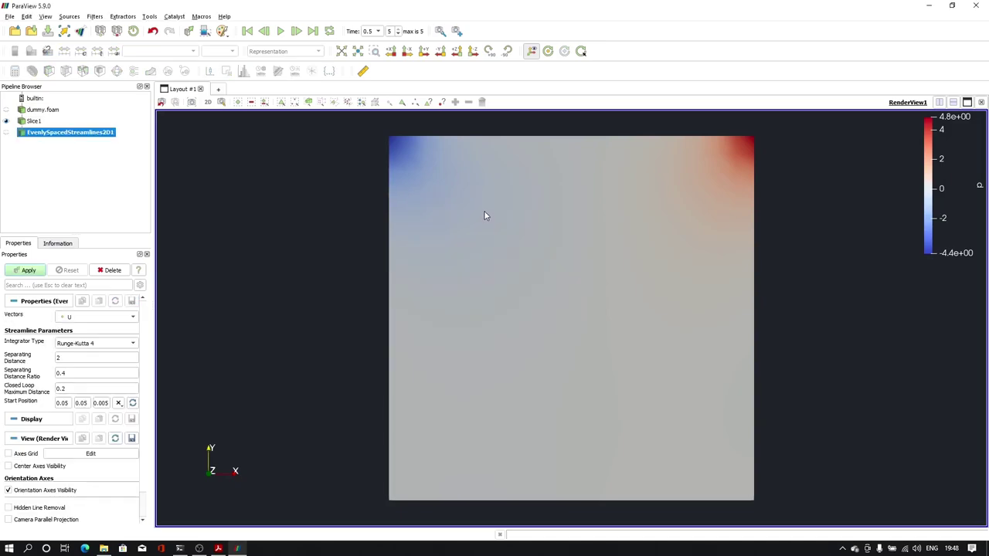
pyautogui.click(27, 270)
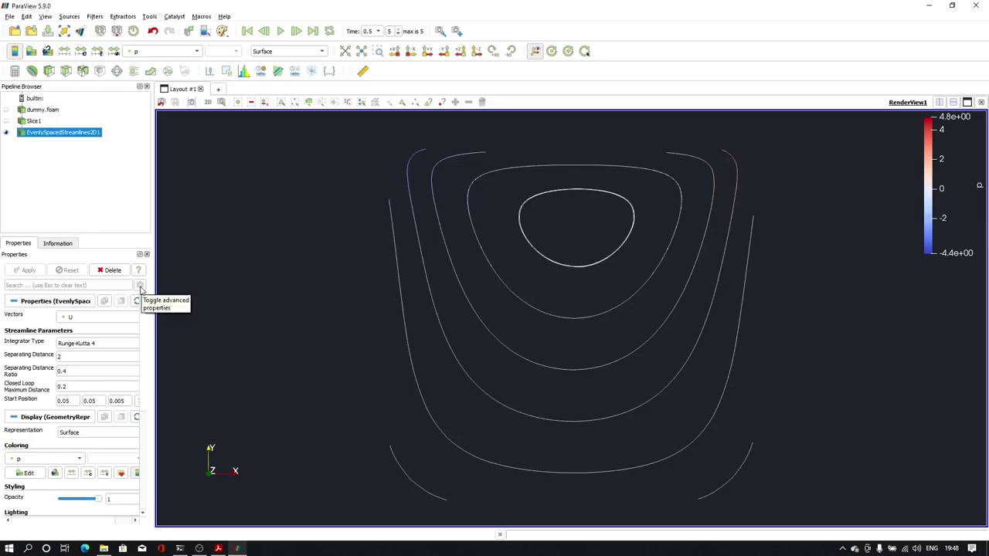
# Set Initial Step Length 0.1, Separating Distance 1 and Separating Distance Ratio 0.1, applying each.
pyautogui.click(140, 286)
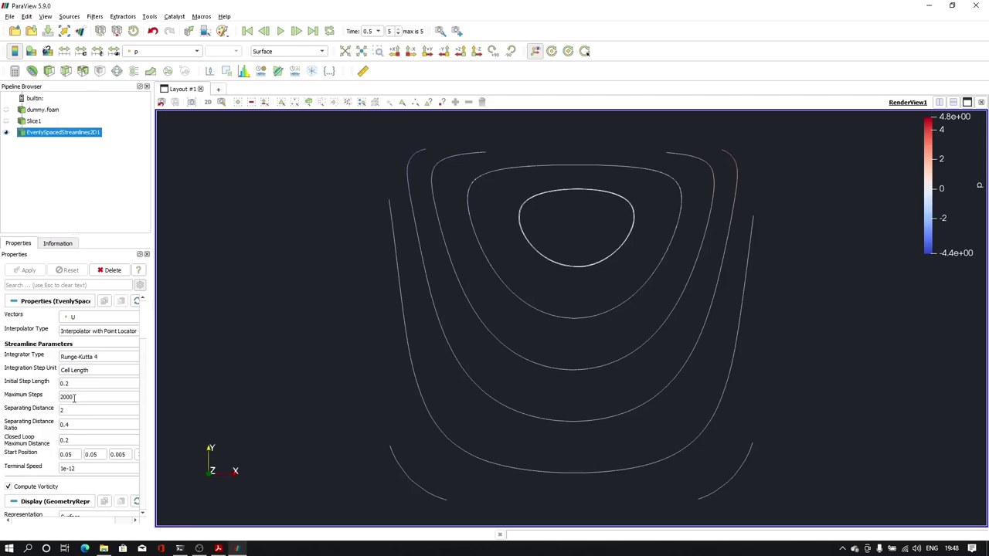
pyautogui.doubleClick(74, 383)
pyautogui.write('0.1')
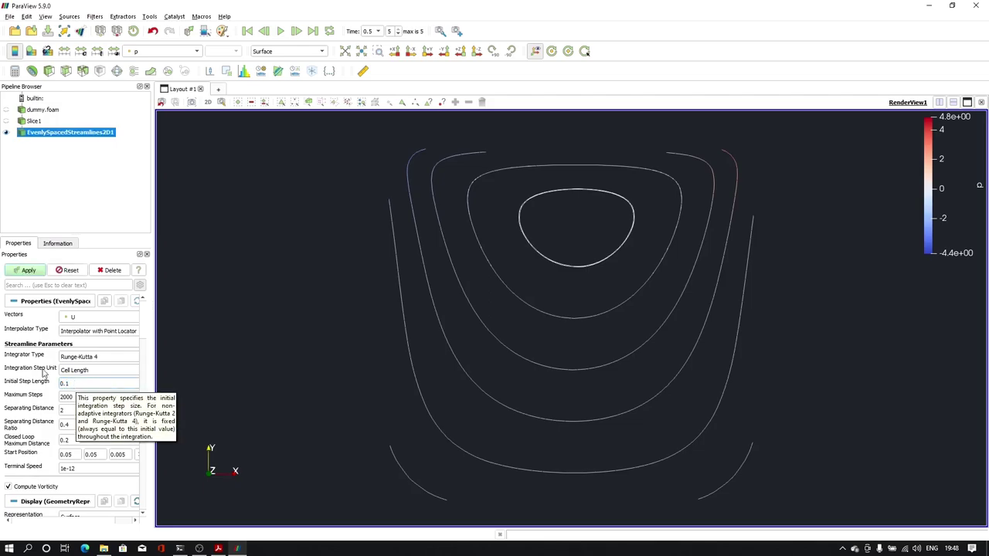
pyautogui.click(28, 270)
pyautogui.doubleClick(70, 410)
pyautogui.write('1')
pyautogui.click(34, 272)
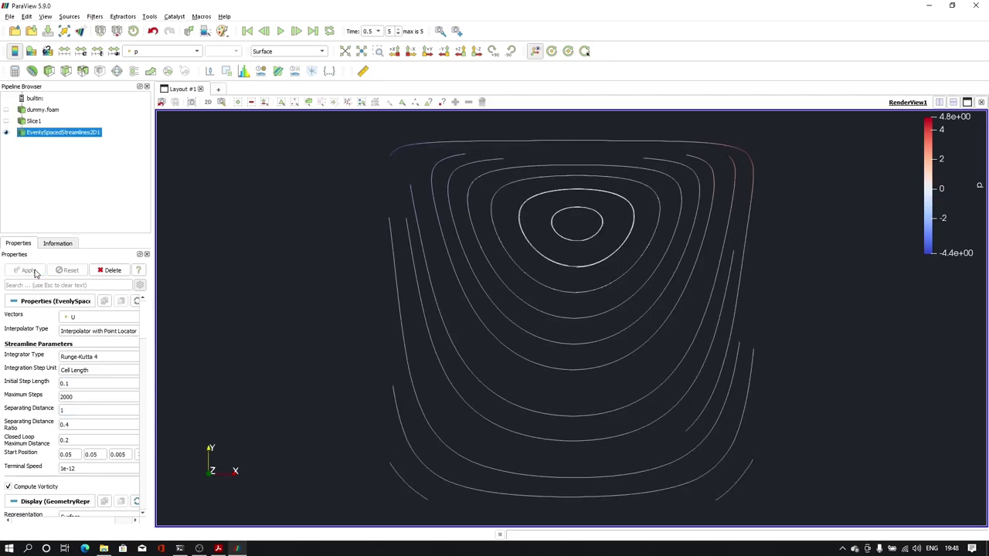
pyautogui.click(79, 424)
pyautogui.write('1')
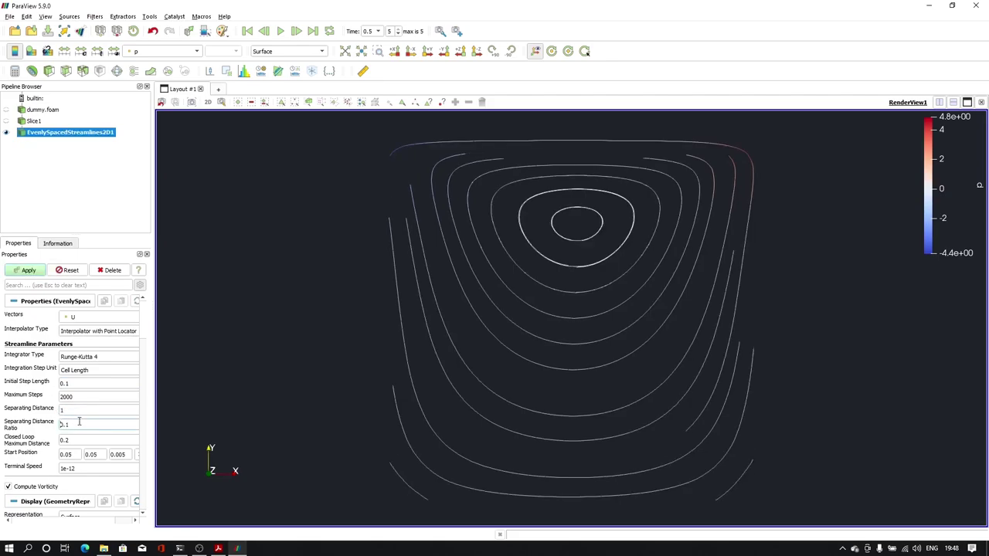
pyautogui.click(21, 275)
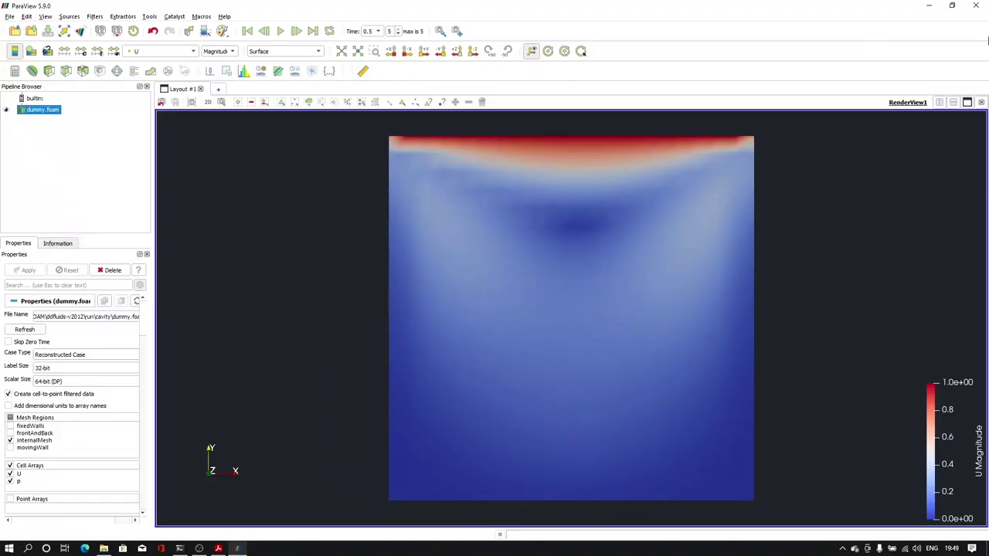
# In the Plugin Manager, enable Auto Load for StreamLinesRepresentation and load it.
pyautogui.click(150, 16)
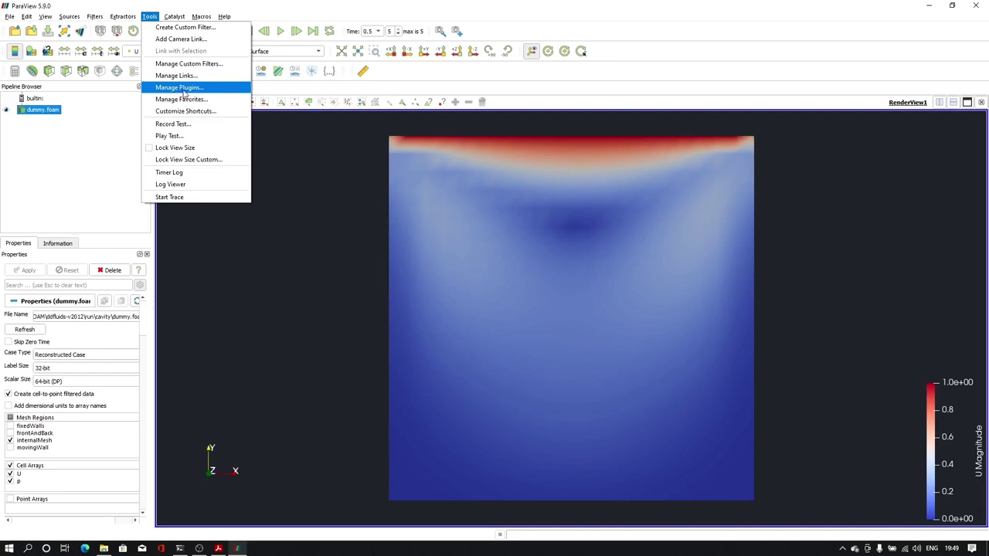
pyautogui.click(180, 87)
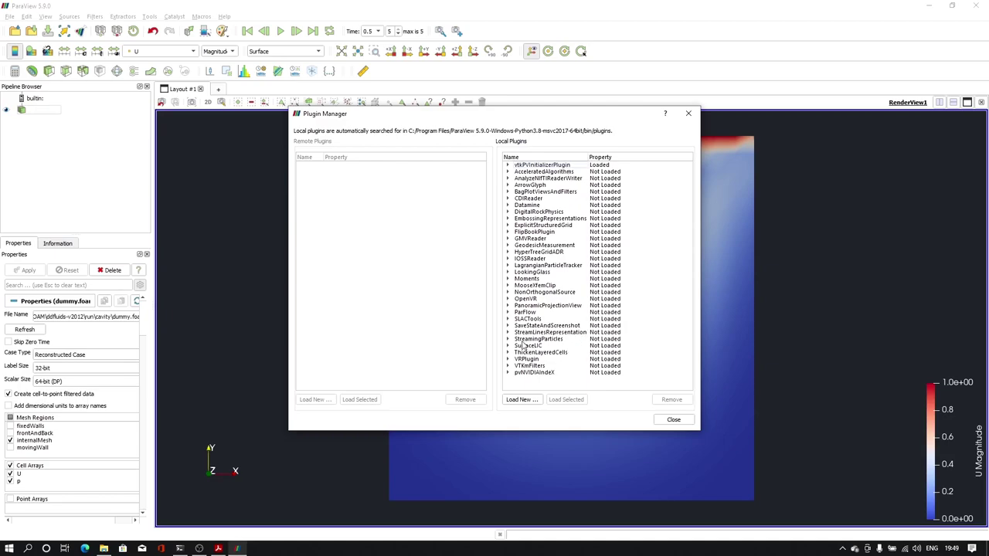
pyautogui.click(549, 333)
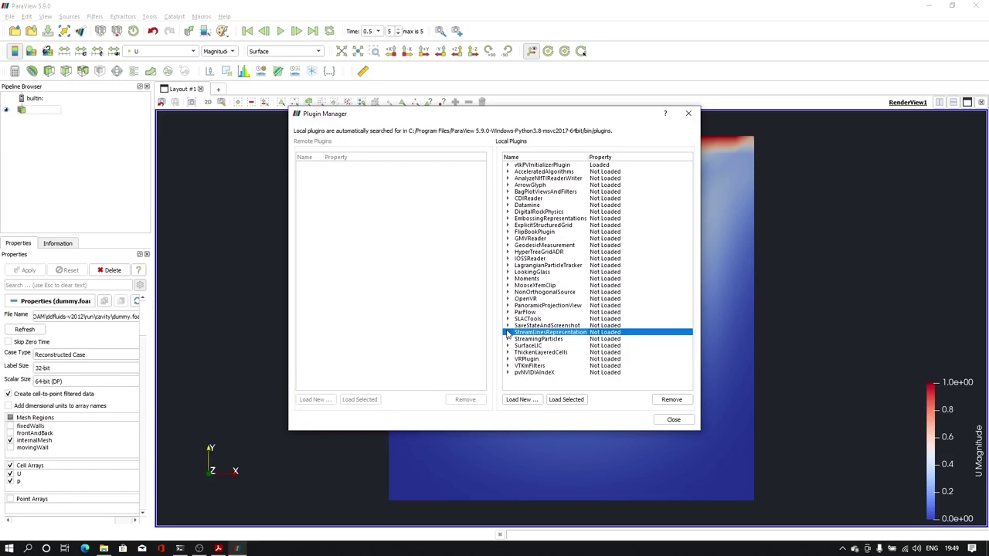
pyautogui.click(507, 332)
pyautogui.scroll(-2, 556, 340)
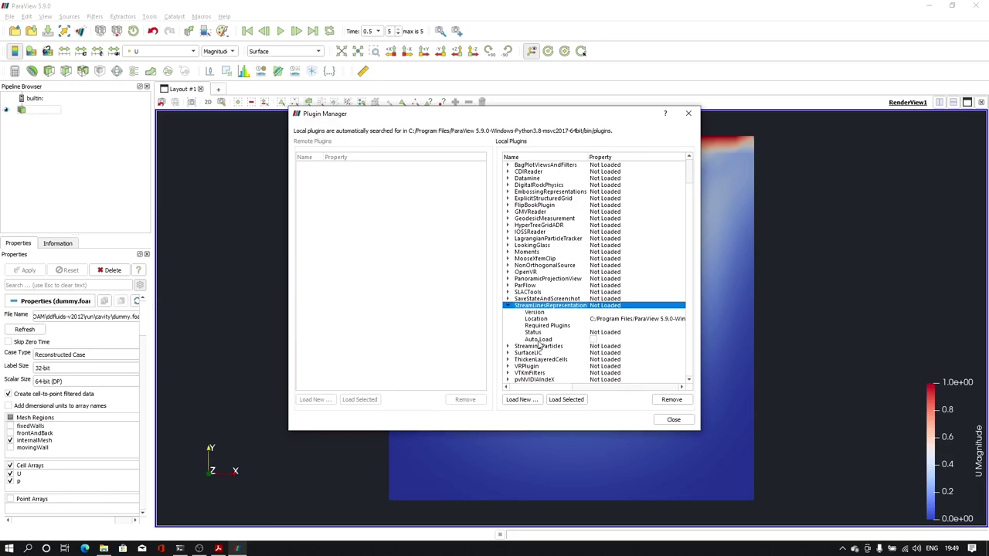
pyautogui.click(594, 340)
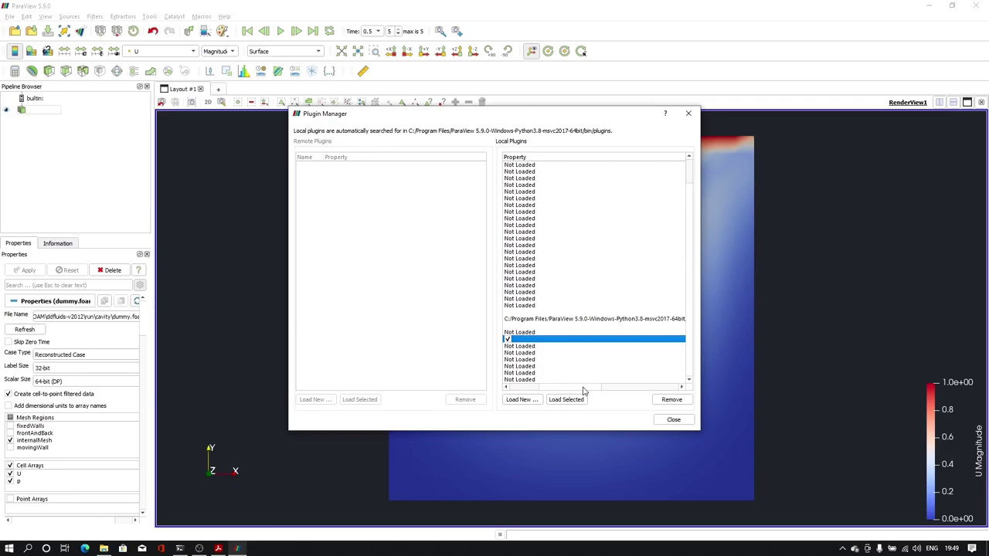
pyautogui.moveTo(581, 387); pyautogui.dragTo(520, 387)
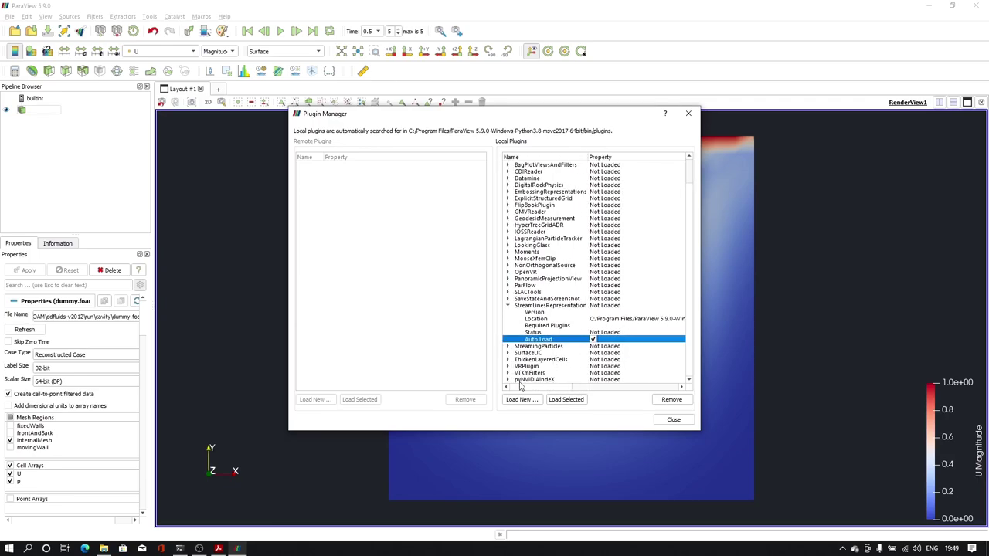
pyautogui.click(543, 306)
pyautogui.click(565, 400)
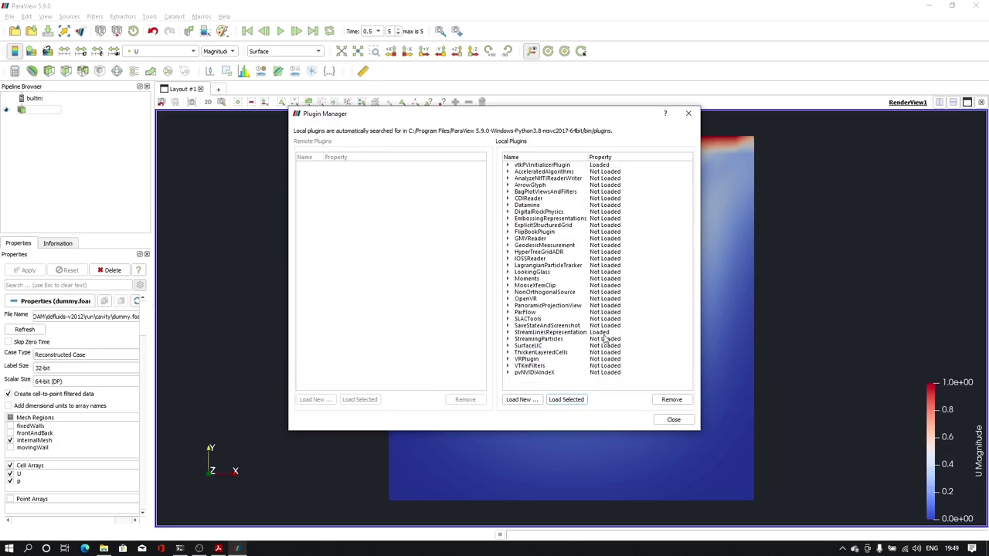
# Close the Plugin Manager and check the representation list without changing it.
pyautogui.click(673, 420)
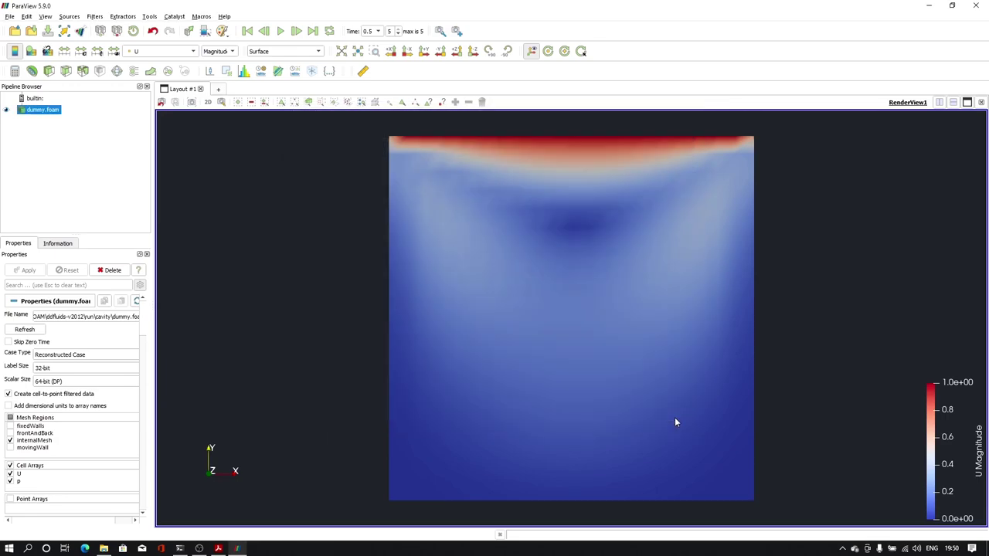
pyautogui.click(288, 54)
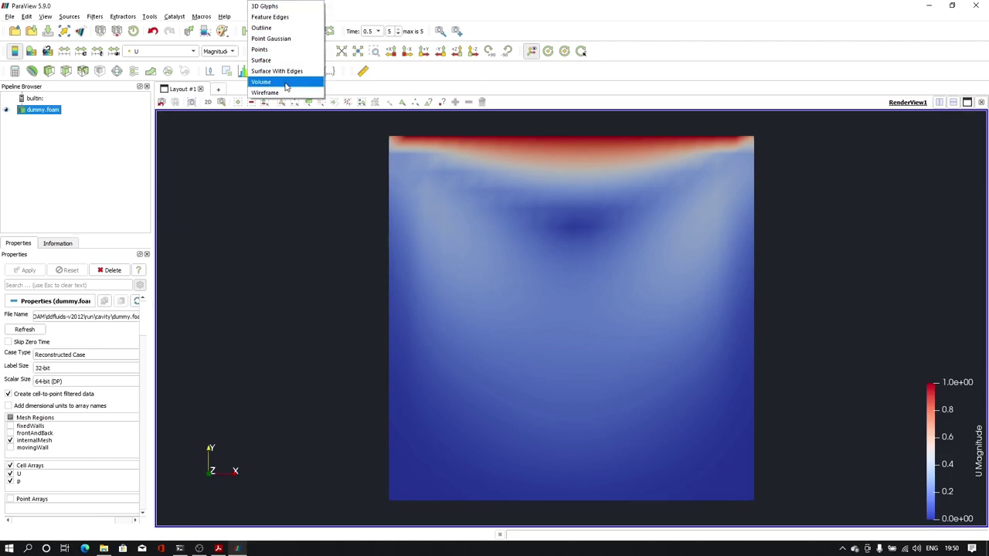
pyautogui.click(293, 154)
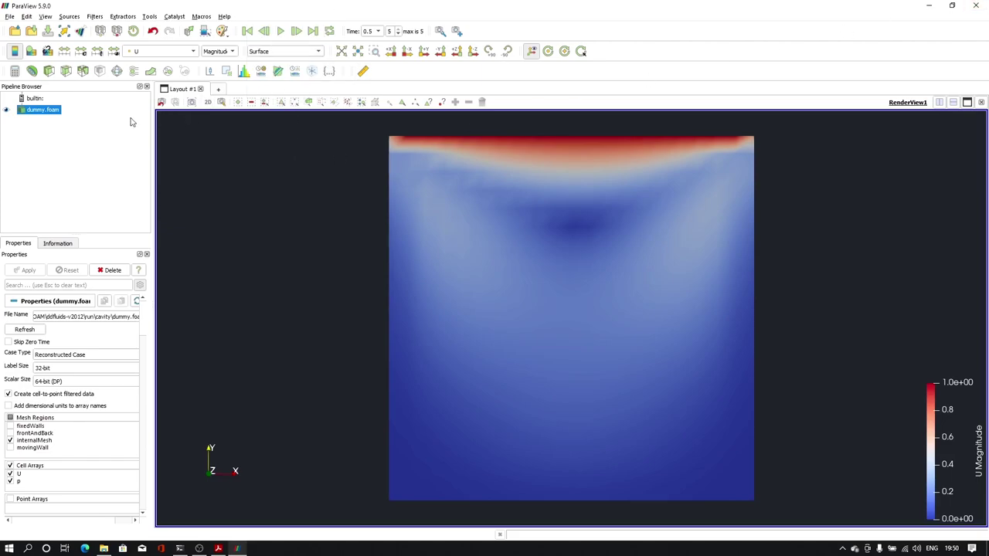
# Reopen the cavity dummy.foam, apply it, then delete the duplicate reader and select the remaining one.
pyautogui.click(15, 31)
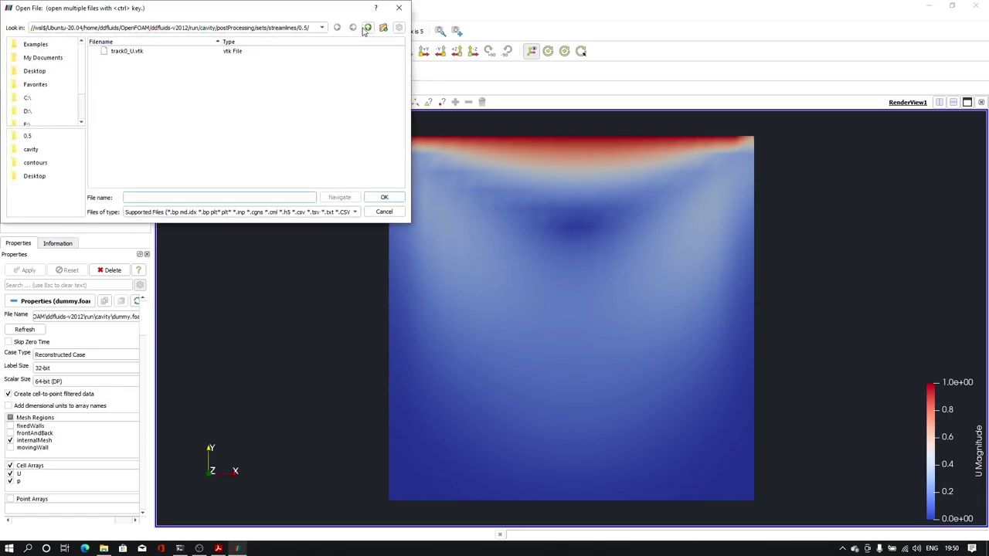
pyautogui.click(367, 28)
pyautogui.click(368, 28)
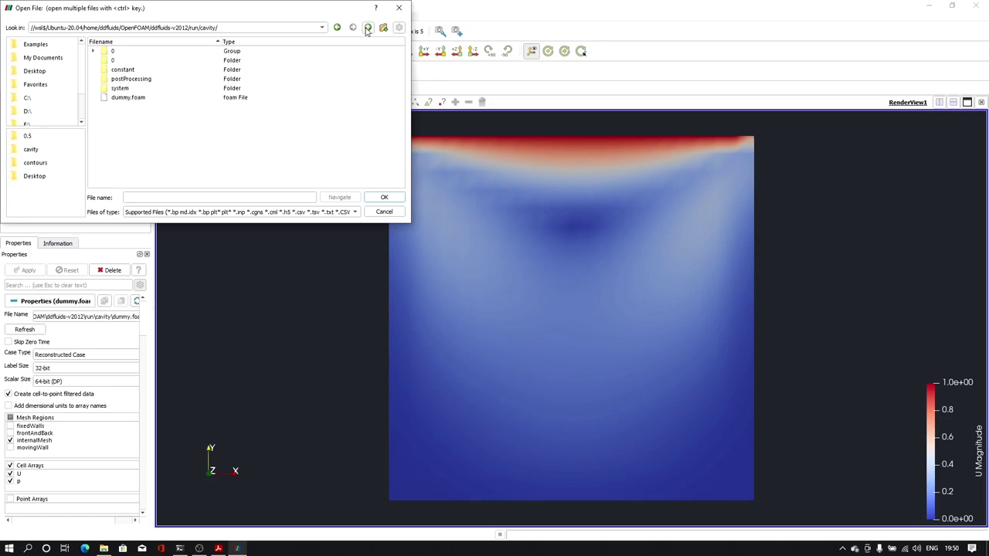
pyautogui.click(128, 97)
pyautogui.click(384, 198)
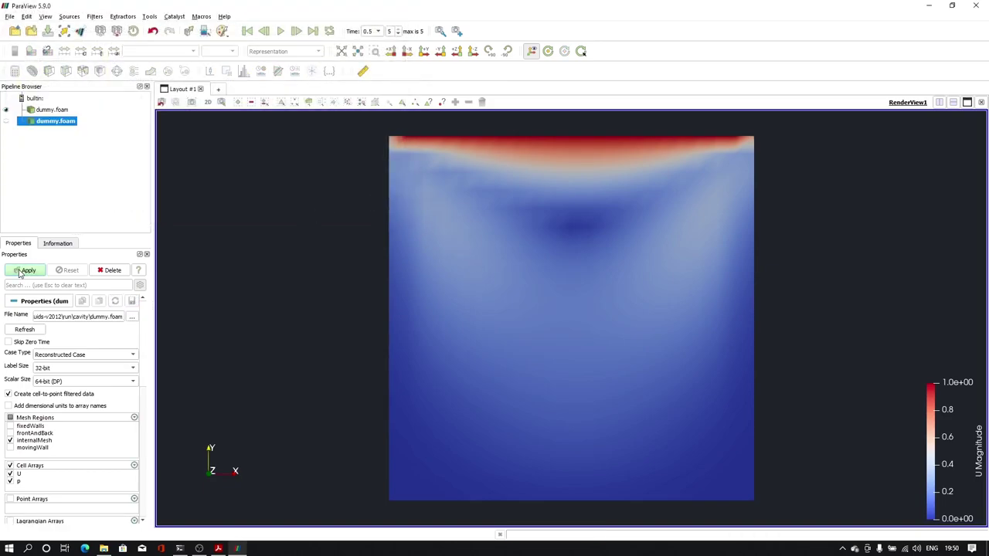
pyautogui.click(28, 270)
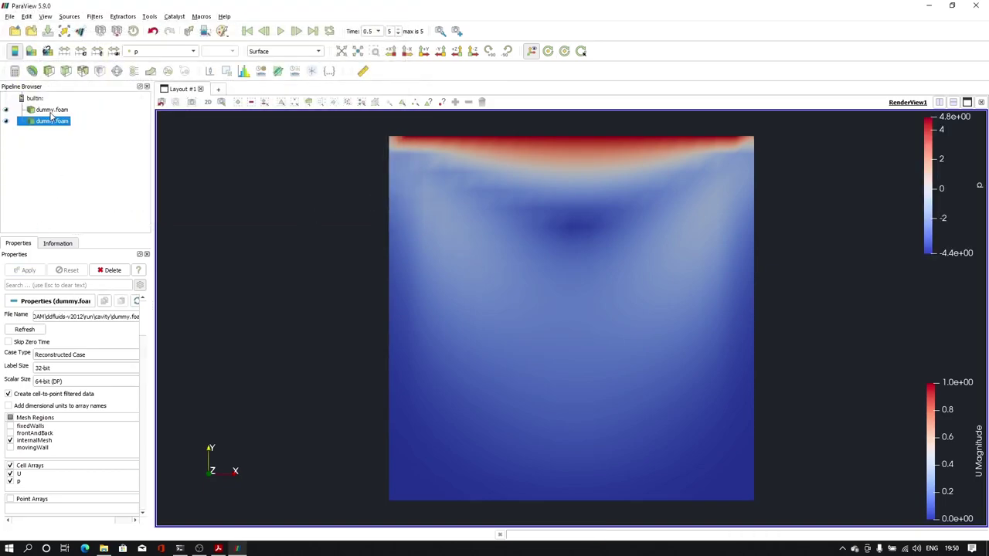
pyautogui.click(109, 272)
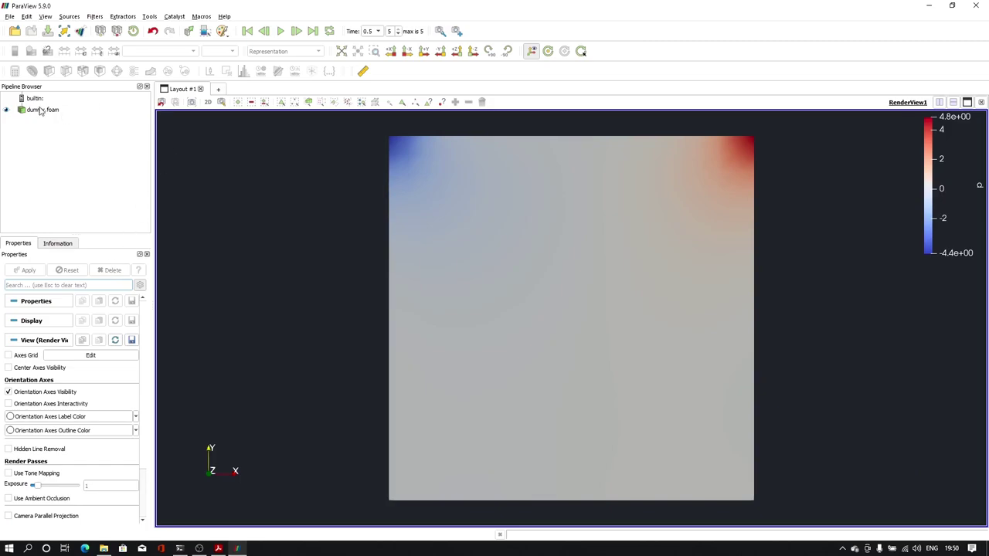
pyautogui.click(43, 112)
# Colour the cavity by U and switch its representation to Stream Lines.
pyautogui.click(158, 51)
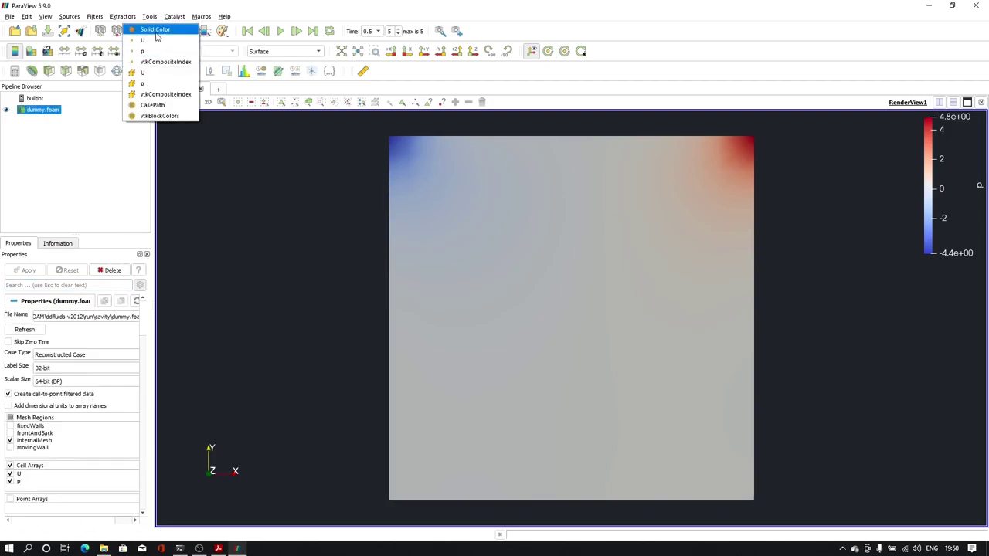
pyautogui.click(159, 37)
pyautogui.click(272, 51)
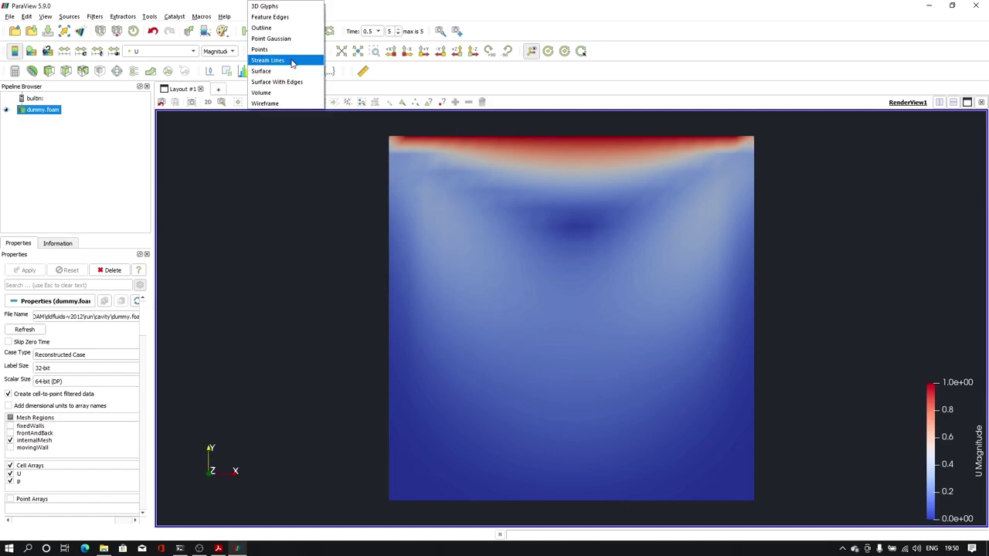
pyautogui.click(289, 62)
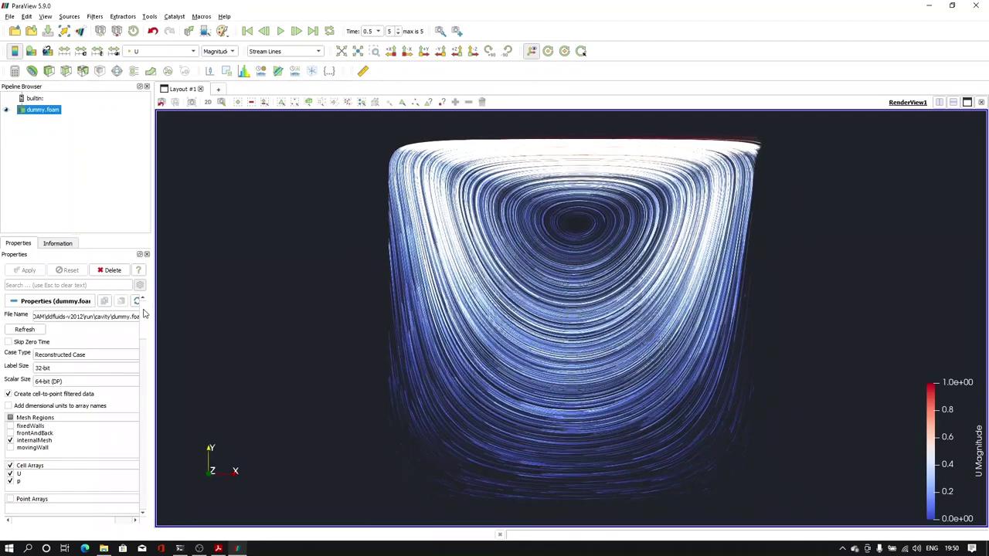
# Set the stream-line Step Length to 0.0005.
pyautogui.moveTo(143, 313); pyautogui.dragTo(144, 462)
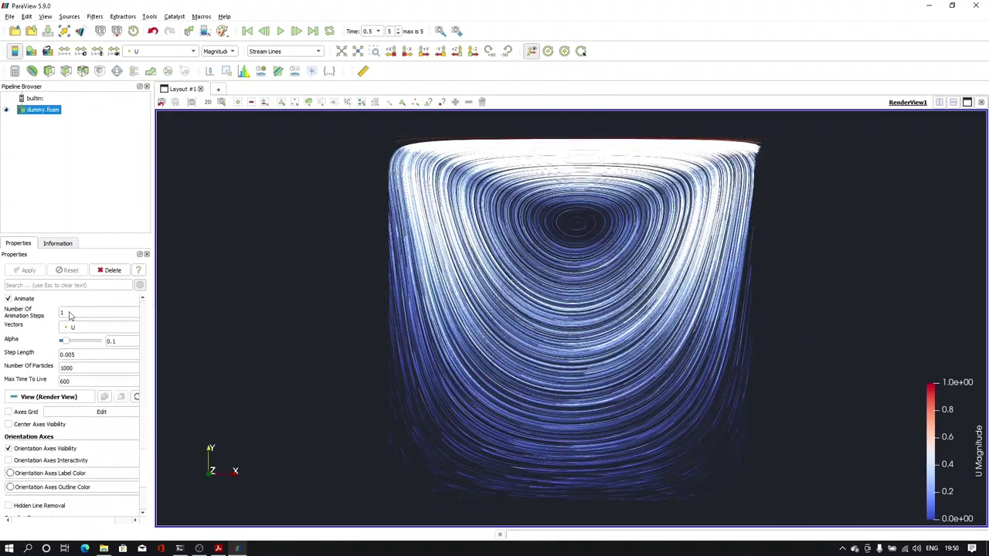
pyautogui.doubleClick(76, 355)
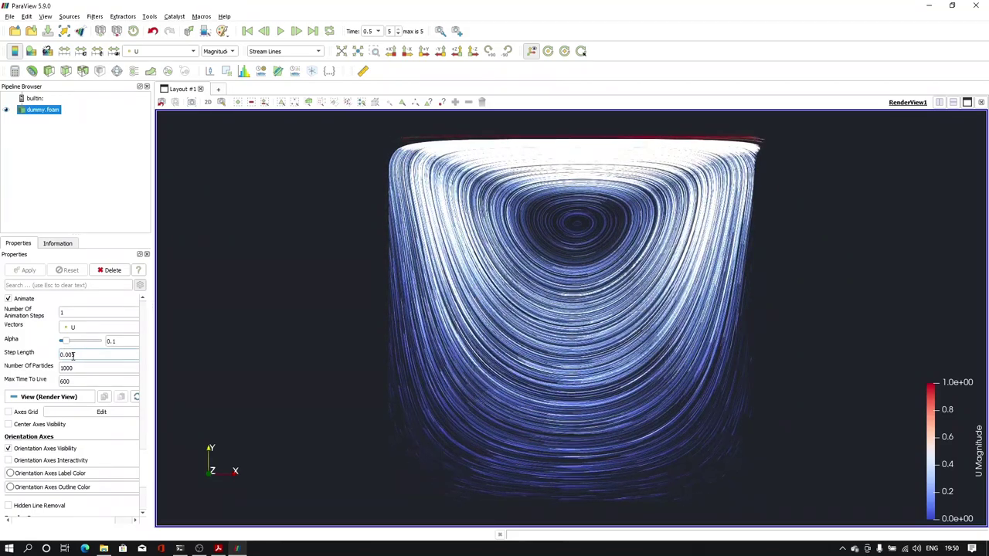
pyautogui.write('0.05')
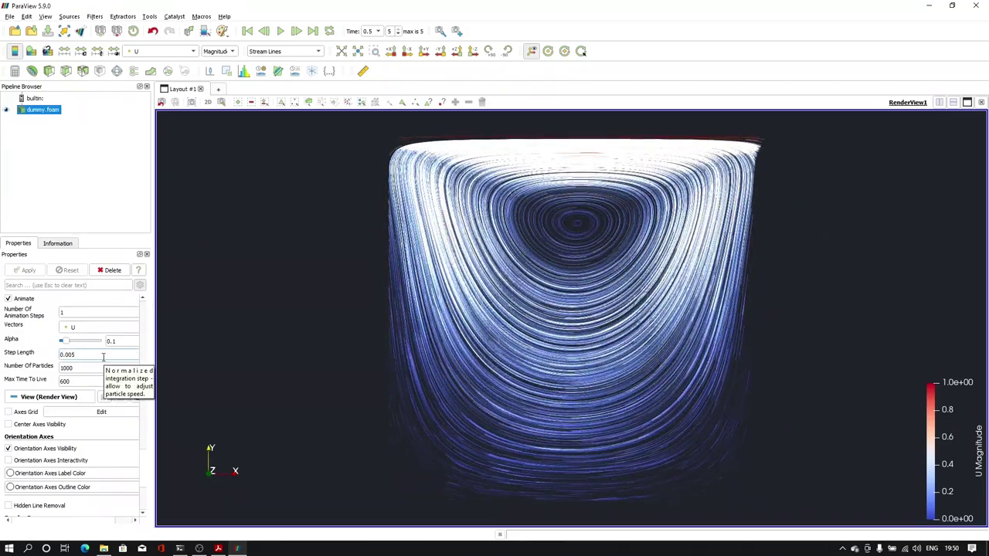
pyautogui.press('Return')
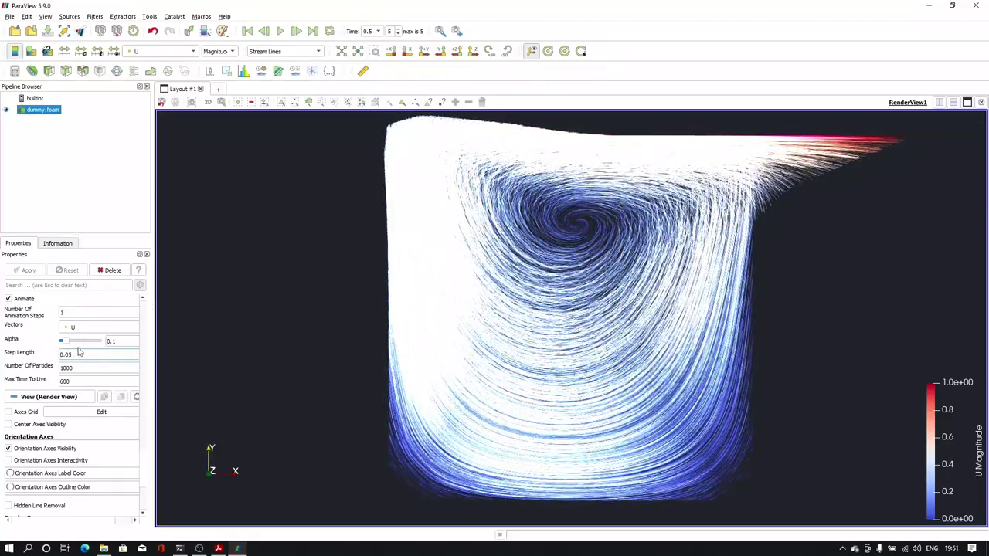
pyautogui.write('0.00')
# Raise Alpha to 0.91, and set 500 particles with Max Time To Live 200.
pyautogui.moveTo(61, 340); pyautogui.dragTo(97, 343)
pyautogui.doubleClick(83, 368)
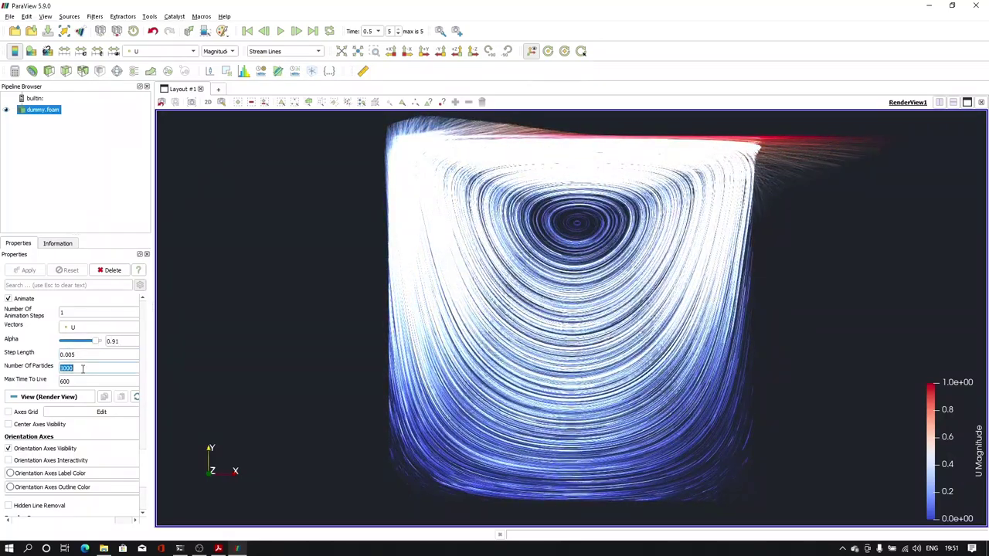
pyautogui.write('500')
pyautogui.doubleClick(81, 381)
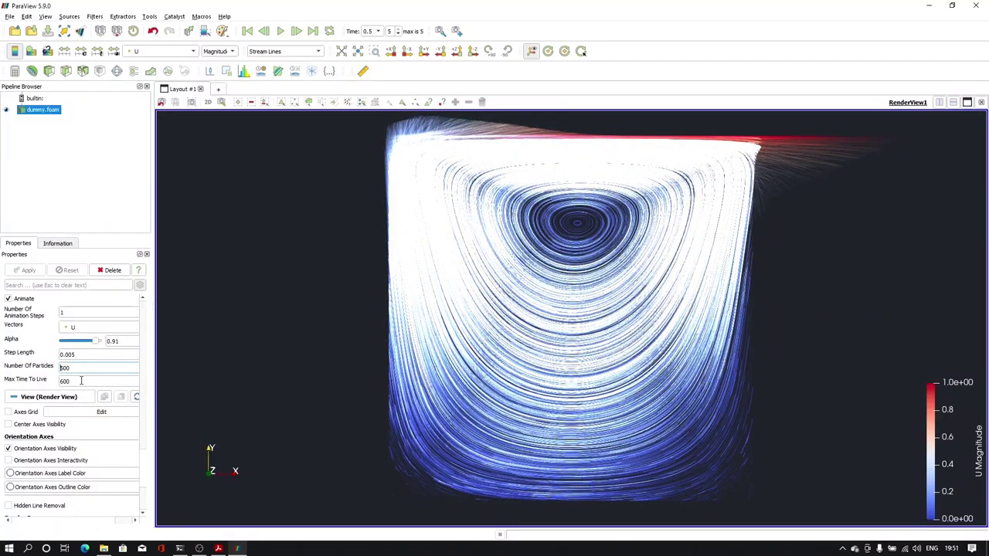
pyautogui.write('200')
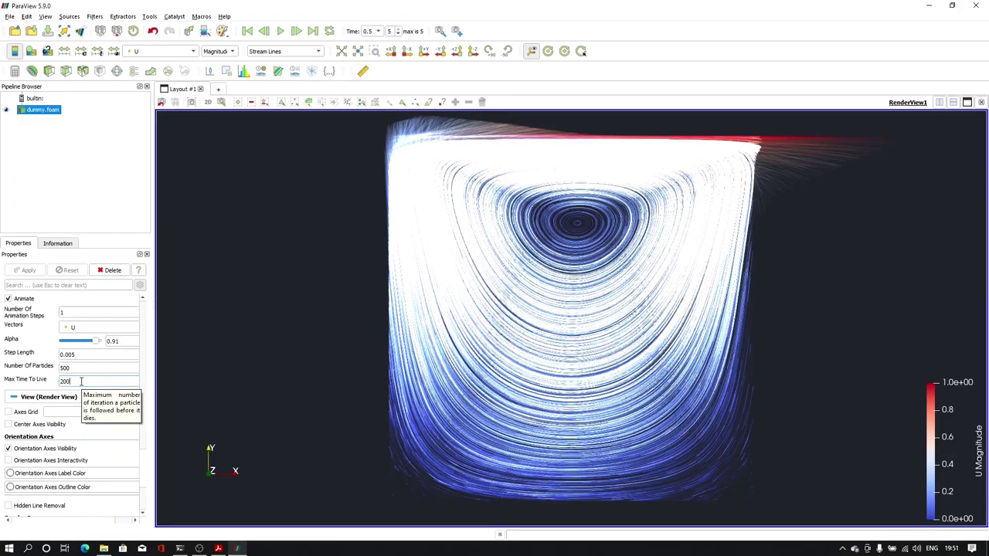
pyautogui.write('0.0005')
pyautogui.press('Return')
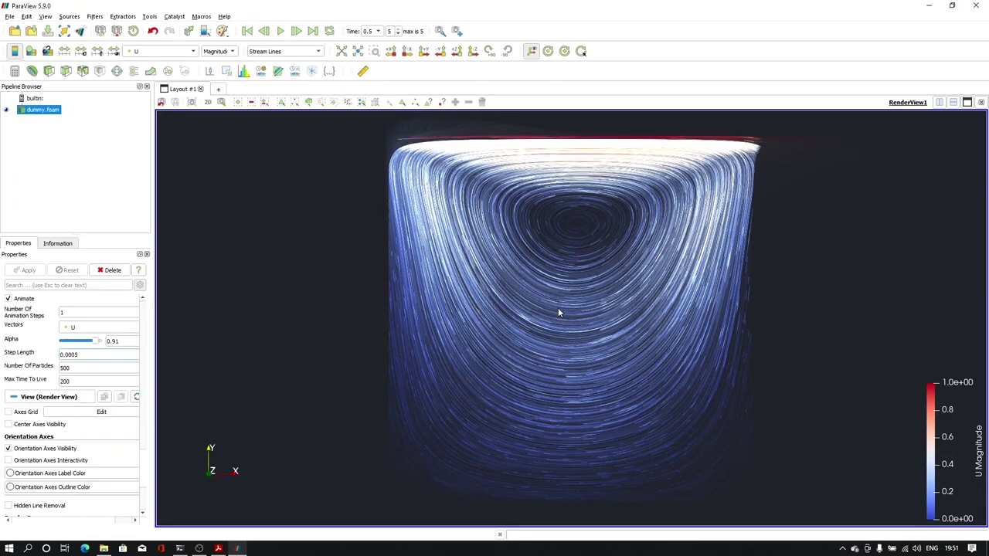